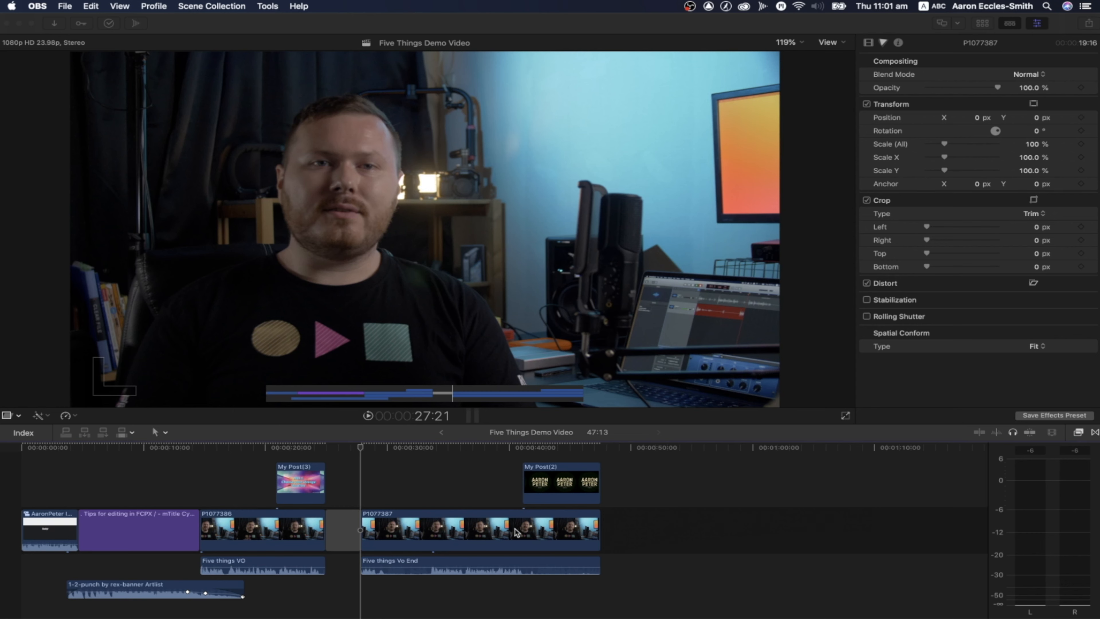
# Step: Try deleting the P1077387 clip together with its connected clips, and undo the deletion each time
pyautogui.click(494, 532)
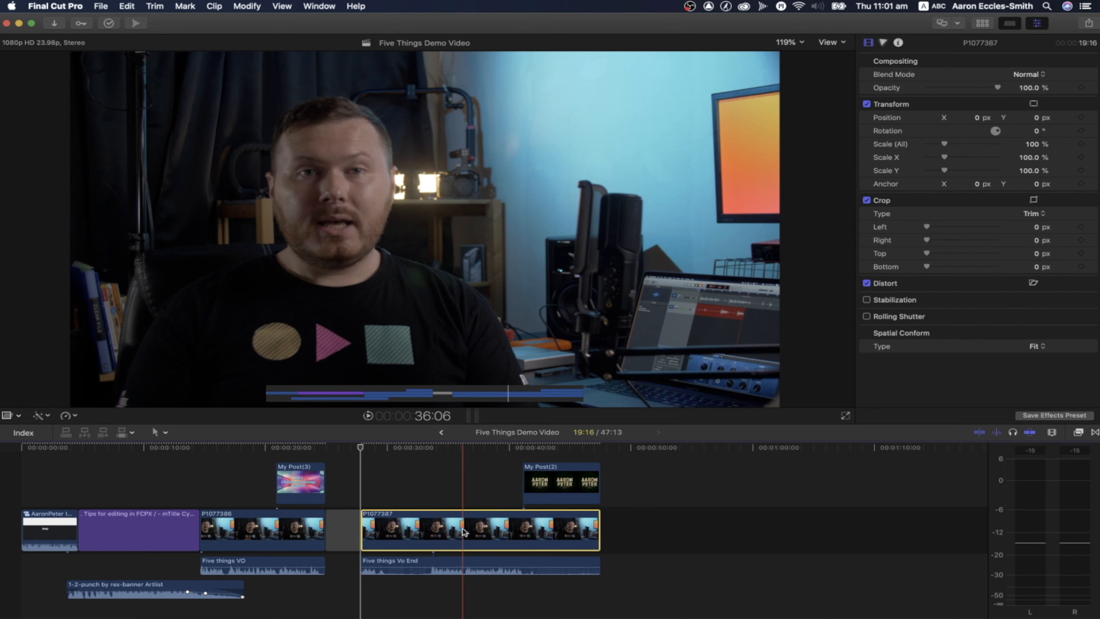
pyautogui.press('Delete')
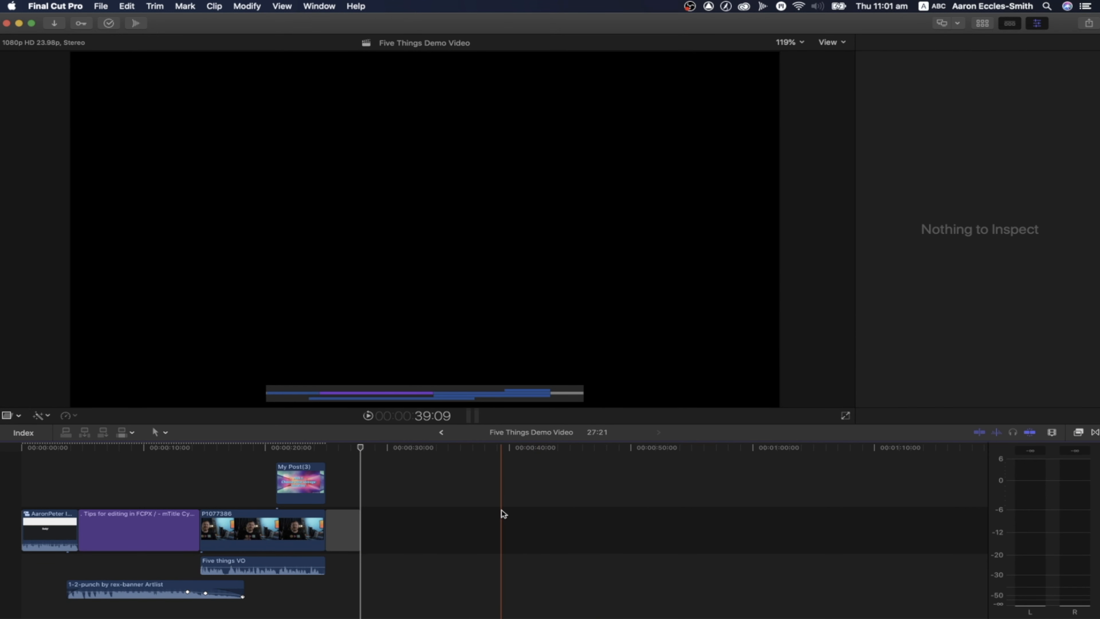
pyautogui.press('super+z')
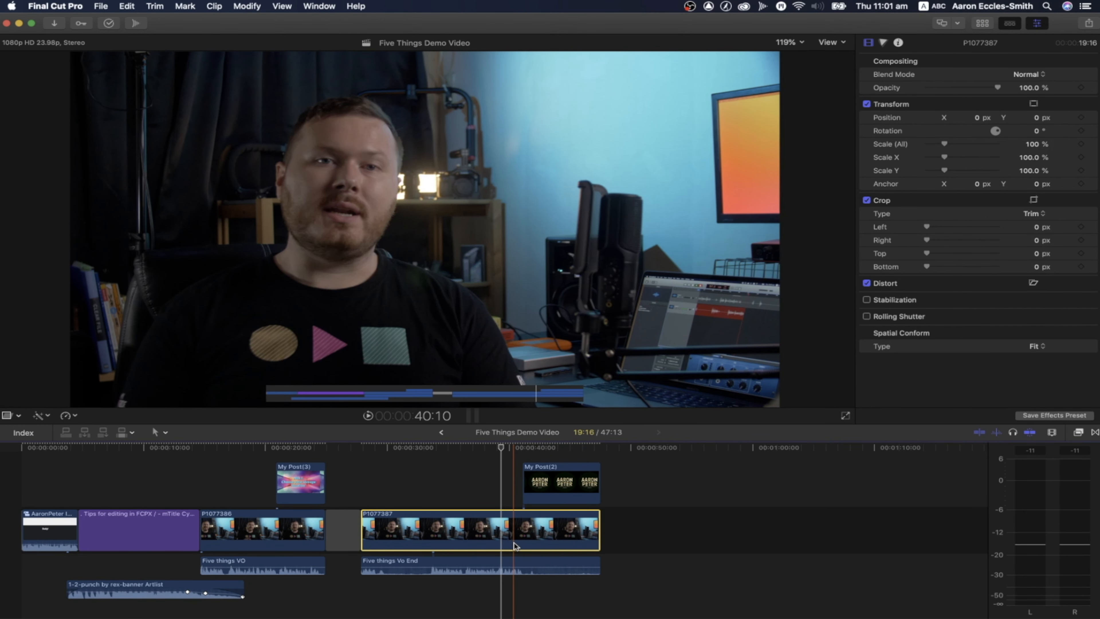
pyautogui.press('BackSpace')
pyautogui.press('super+z')
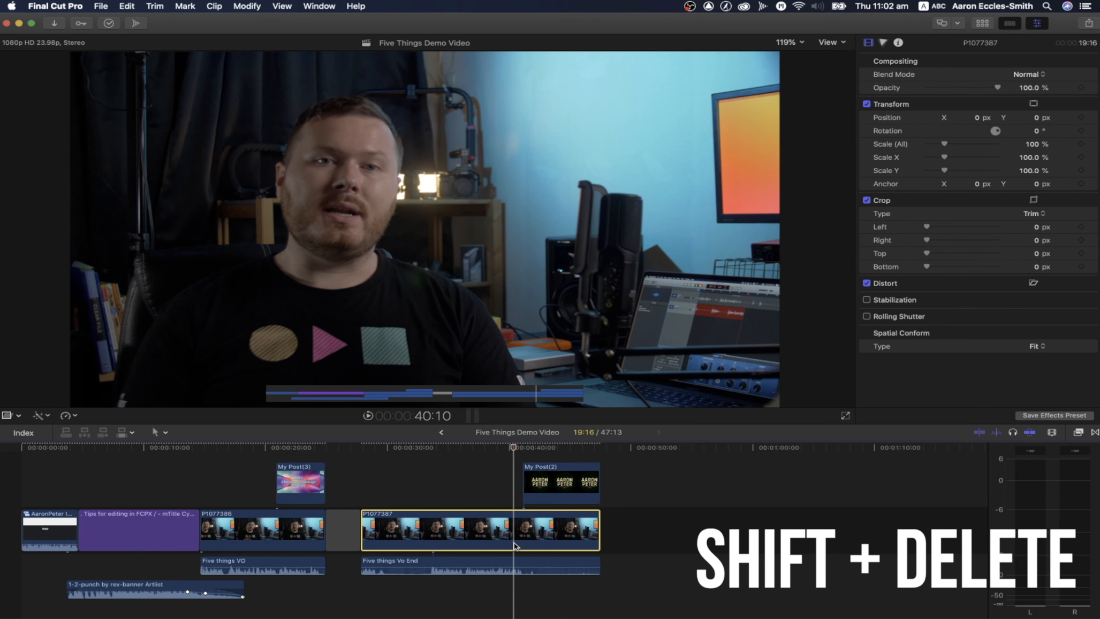
# Step: Try replacing the P1077387 clip with a gap so its connected clips keep their positions, and undo the replacement
pyautogui.hotkey('shift', 'Delete')
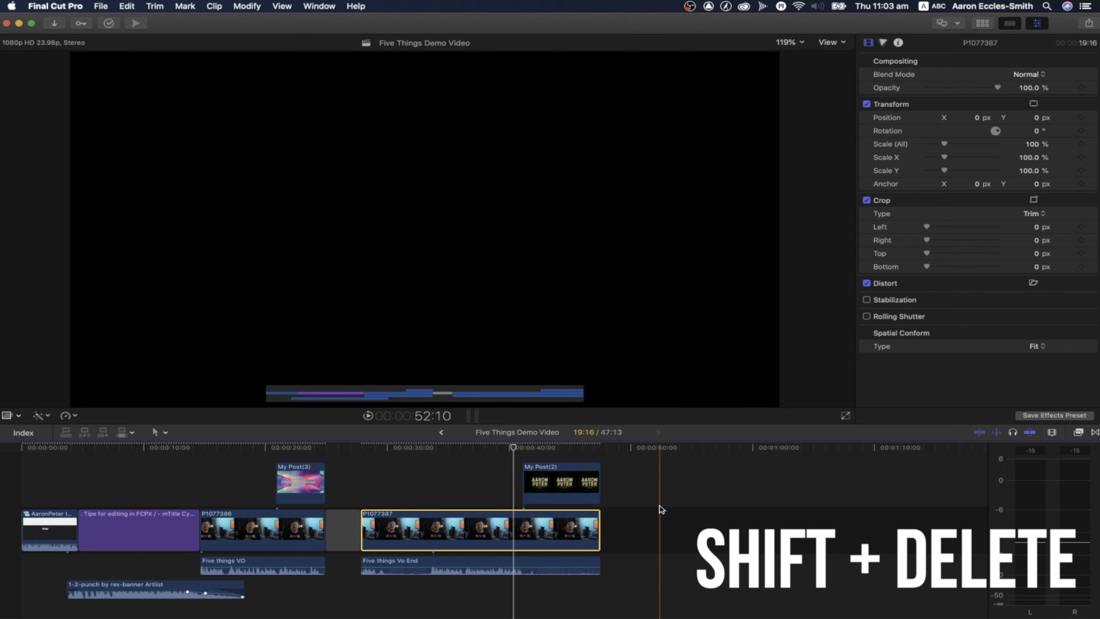
pyautogui.hotkey('shift', 'BackSpace')
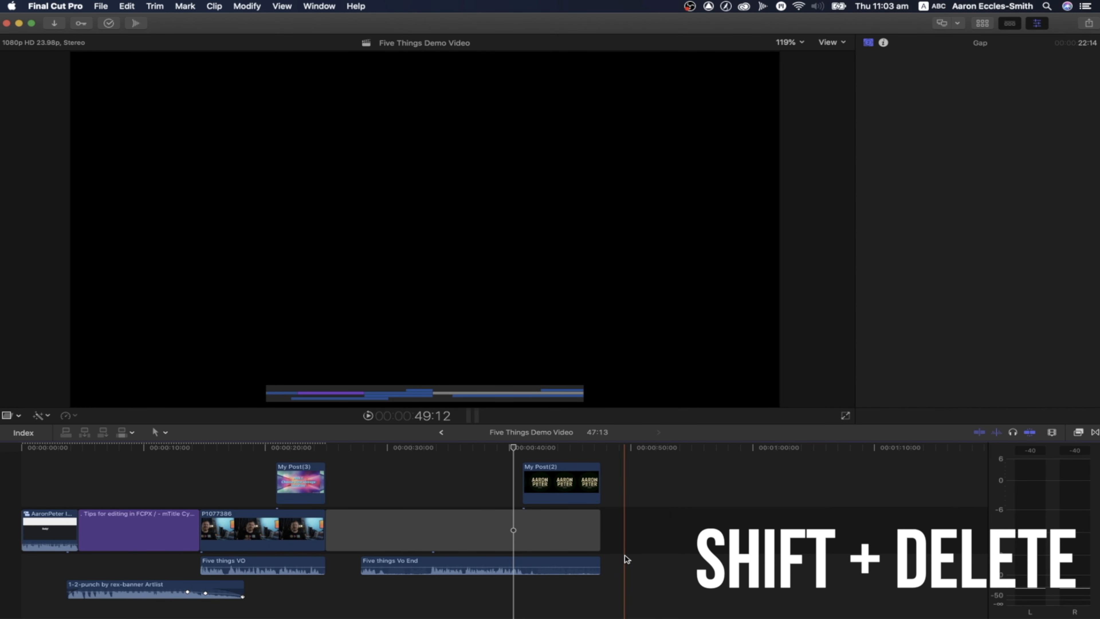
pyautogui.press('super+z')
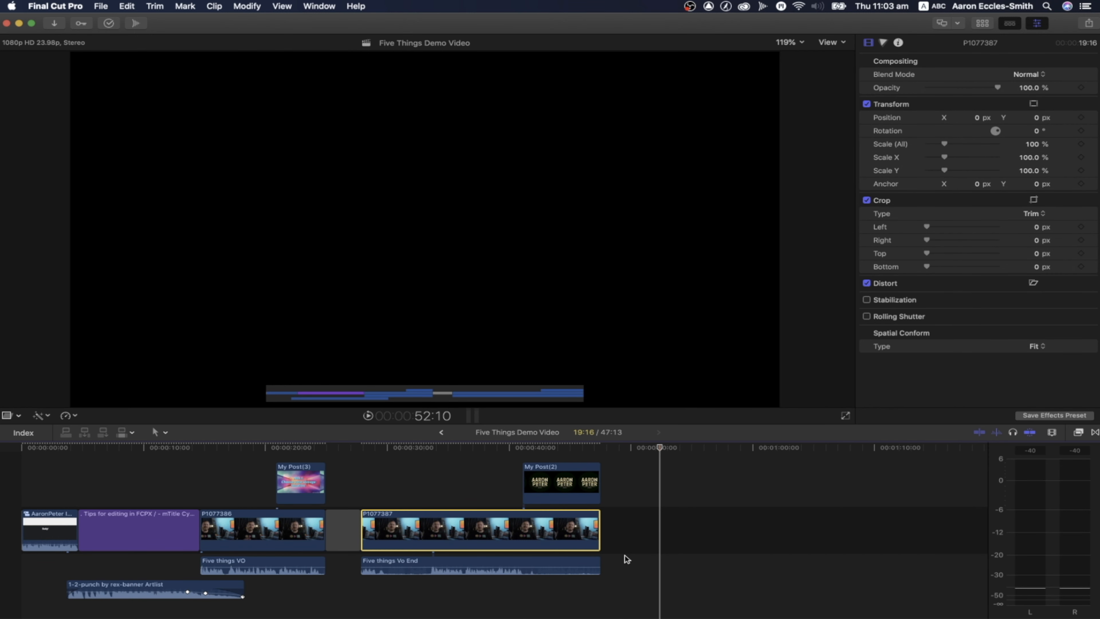
# Step: Try removing only the P1077386 clip from the storyline, closing the space but keeping its connected clips, and undo it
pyautogui.press('alt+super+BackSpace')
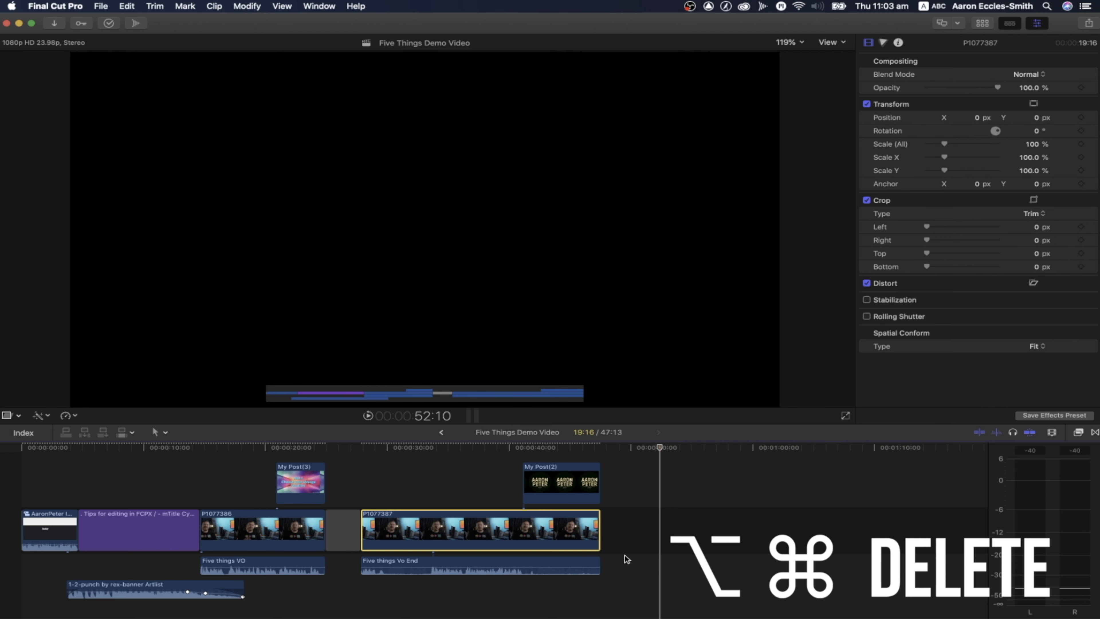
pyautogui.click(284, 479)
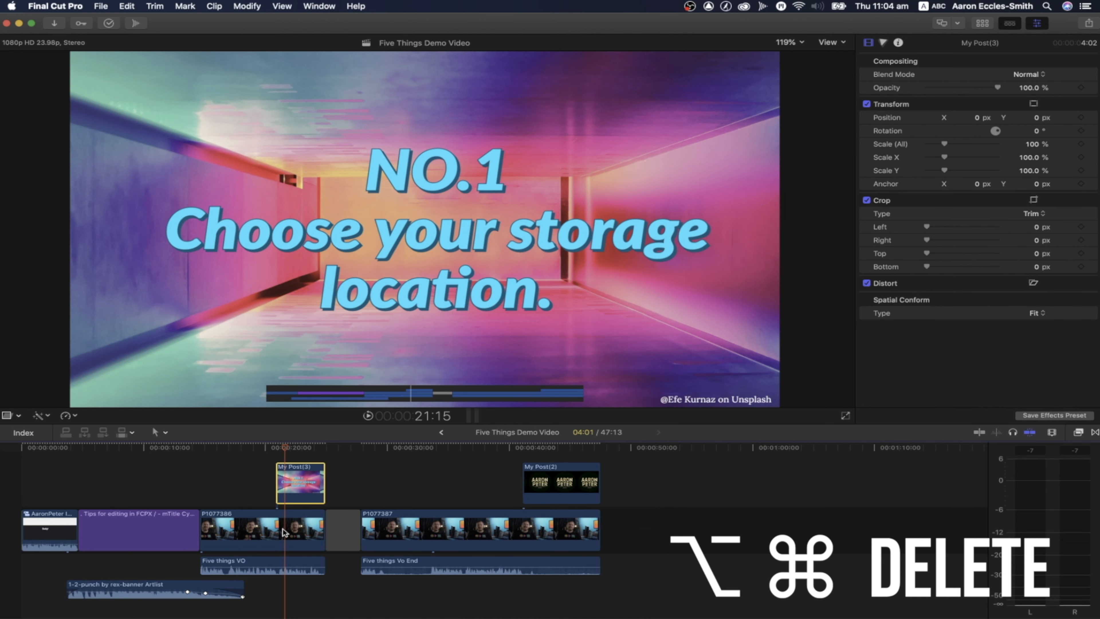
pyautogui.click(267, 532)
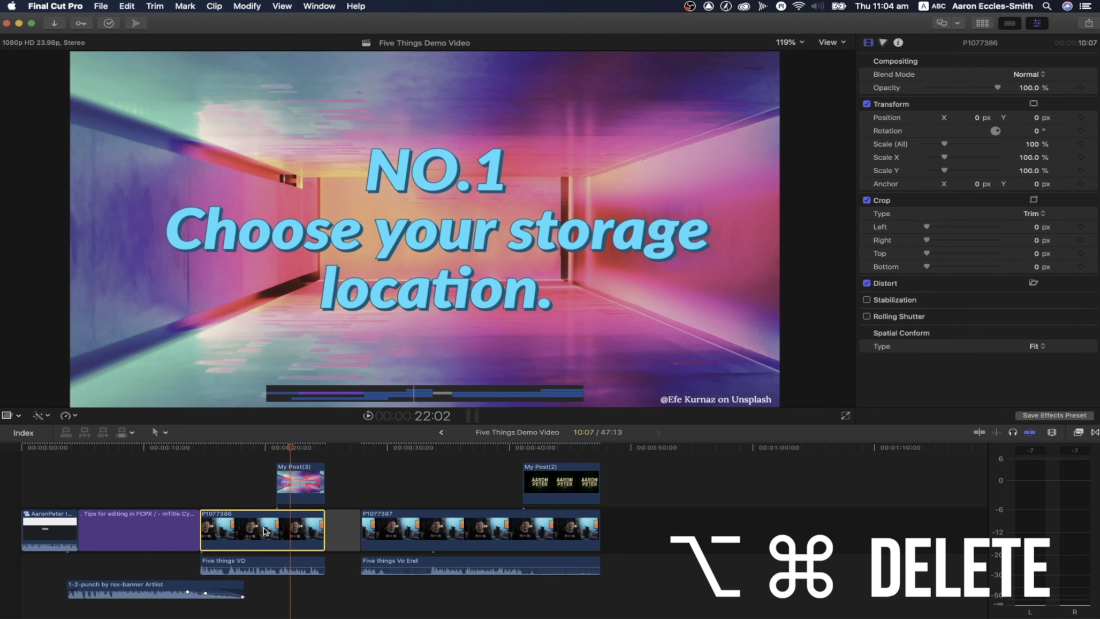
pyautogui.press('alt+super+BackSpace')
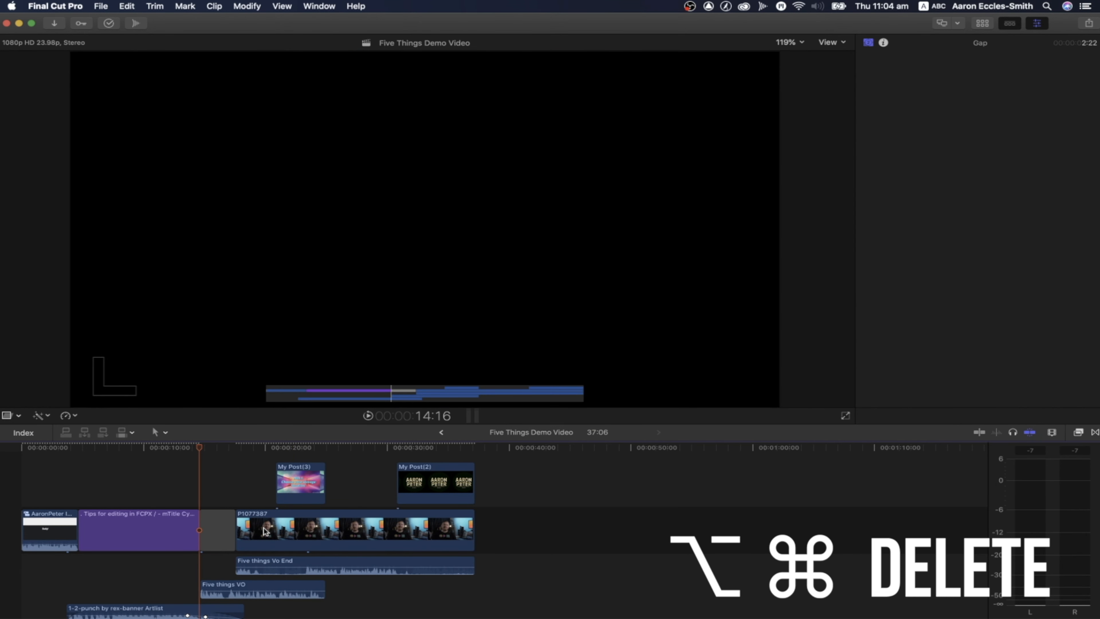
pyautogui.press('super+z')
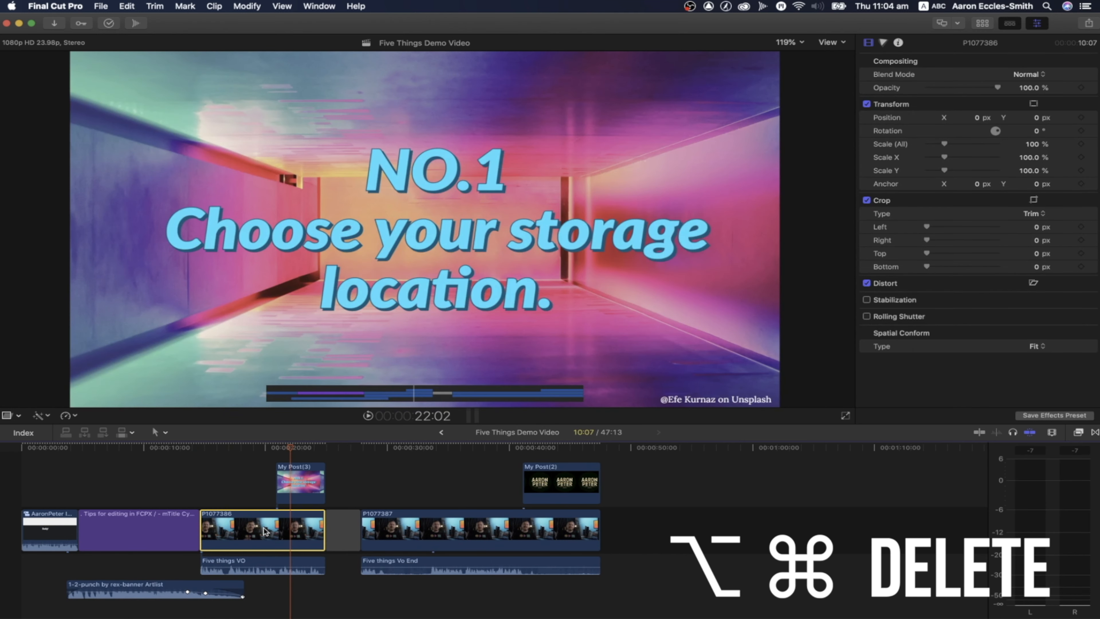
pyautogui.press('alt+super+BackSpace')
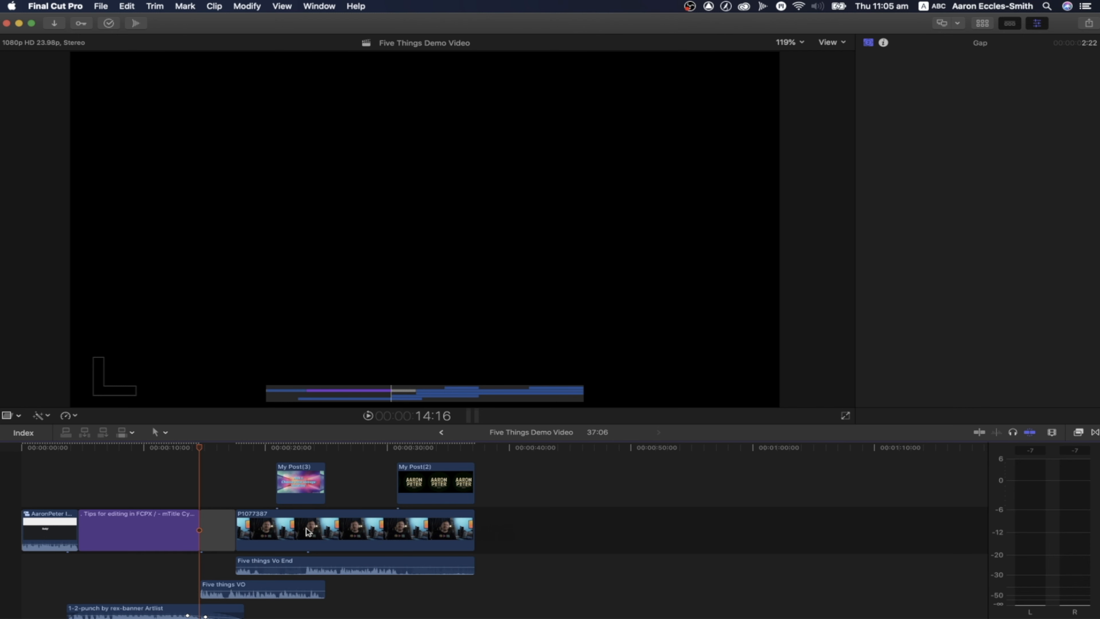
pyautogui.press('super+z')
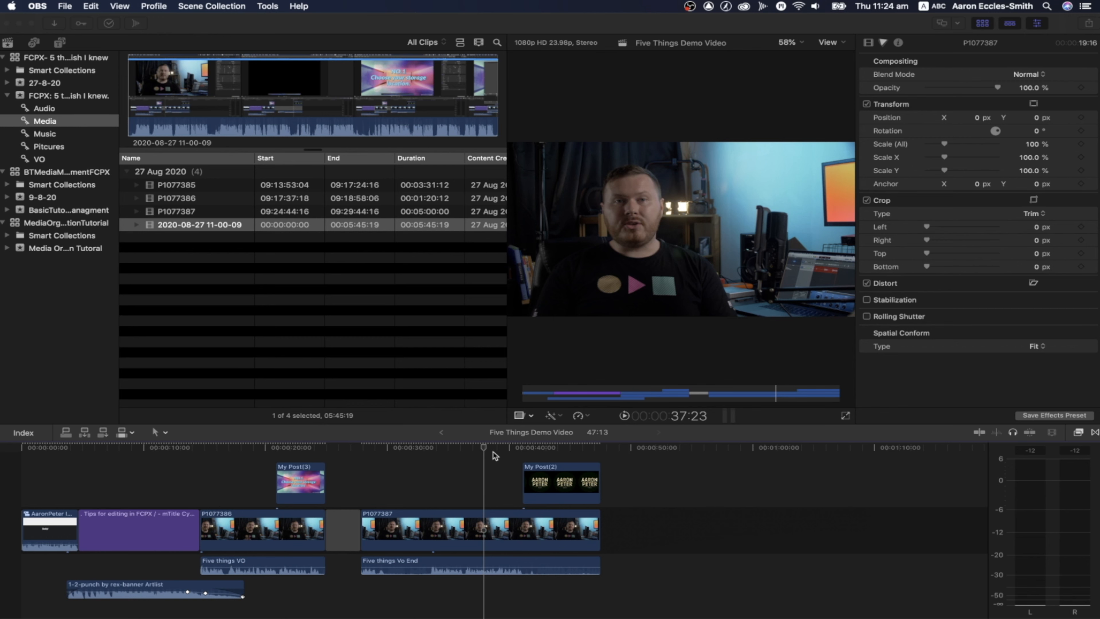
# Step: Try slipping the footage inside the P1077387 clip back and forth with the Trim tool
pyautogui.click(495, 467)
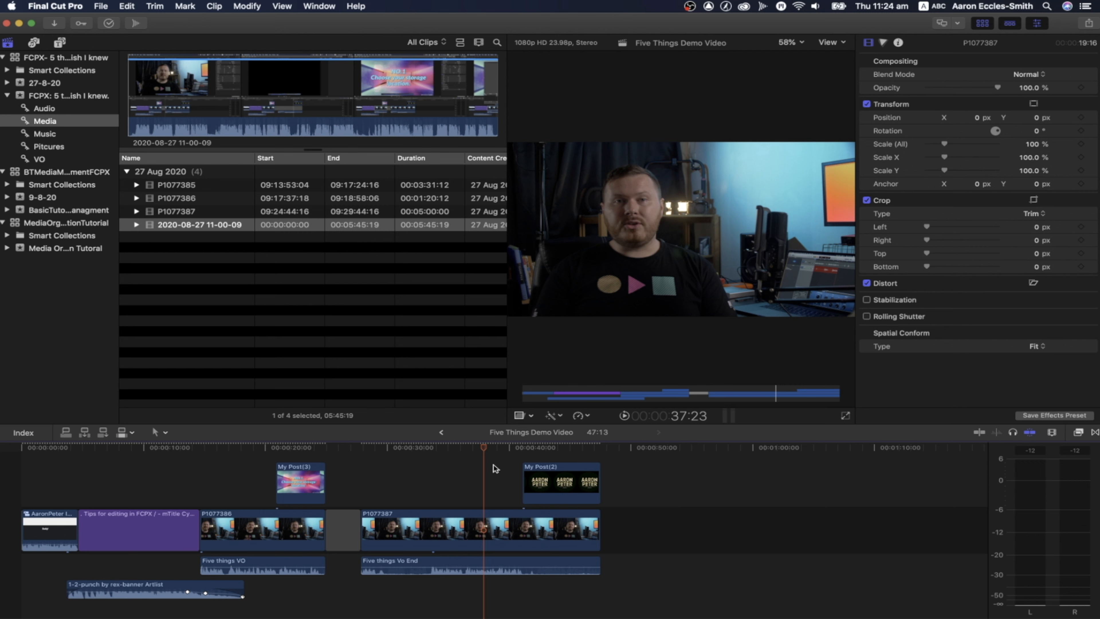
pyautogui.press('t')
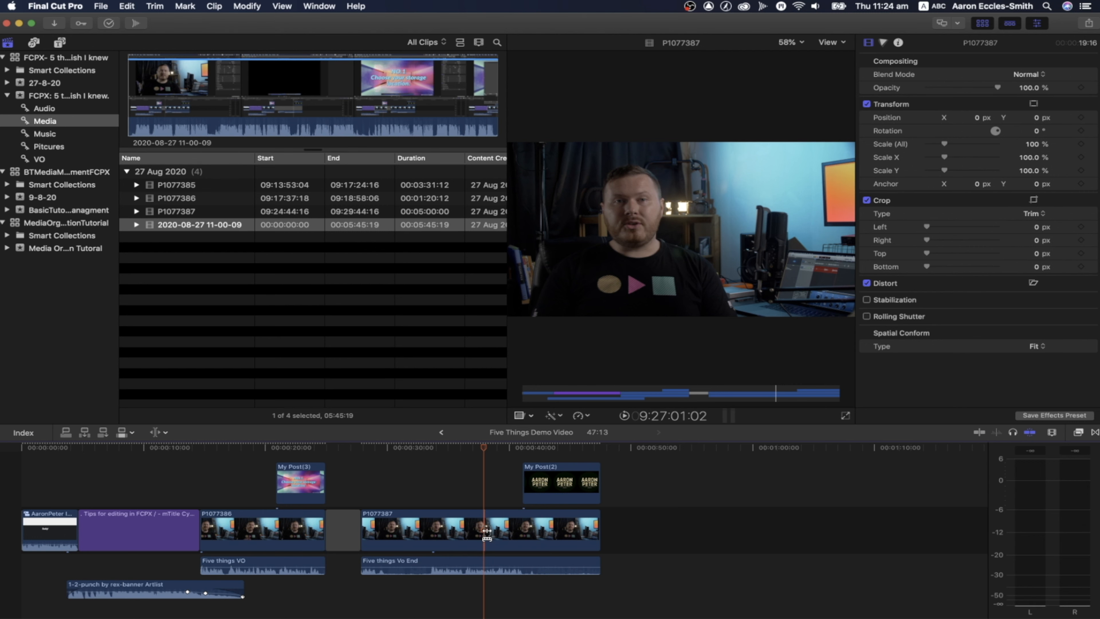
pyautogui.moveTo(486, 533)
pyautogui.mouseDown()
pyautogui.moveTo(521, 536)
pyautogui.moveTo(450, 534)
pyautogui.moveTo(531, 534)
pyautogui.moveTo(458, 531)
pyautogui.moveTo(473, 533)
pyautogui.mouseUp()
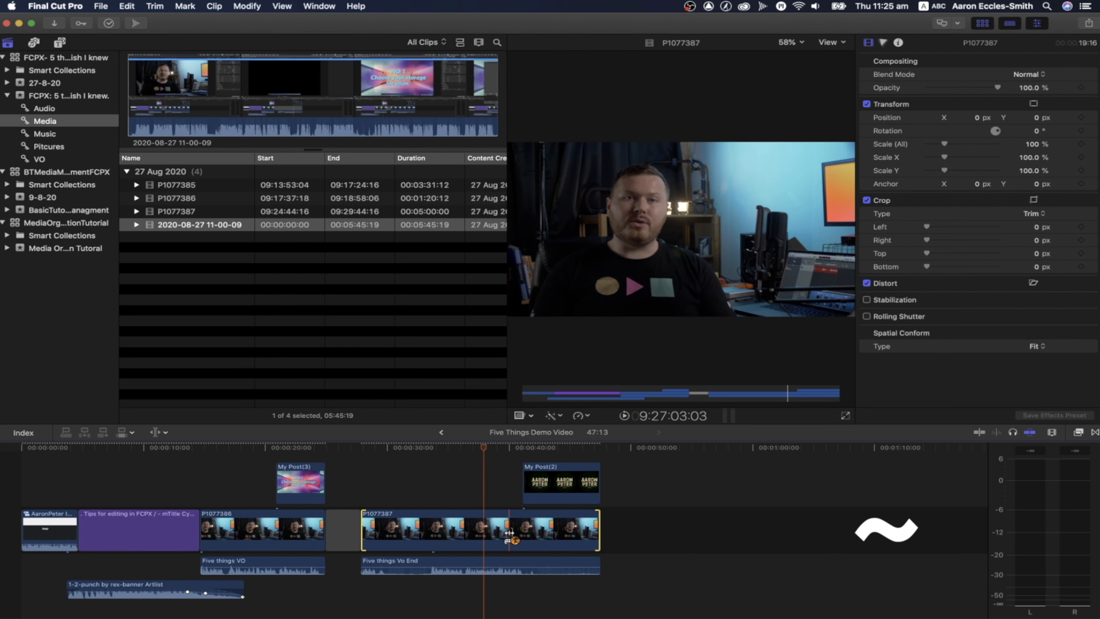
pyautogui.moveTo(504, 534)
pyautogui.mouseDown()
pyautogui.moveTo(478, 536)
pyautogui.moveTo(513, 536)
pyautogui.moveTo(463, 535)
pyautogui.moveTo(522, 537)
pyautogui.mouseUp()
pyautogui.moveTo(486, 538); pyautogui.dragTo(484, 541)
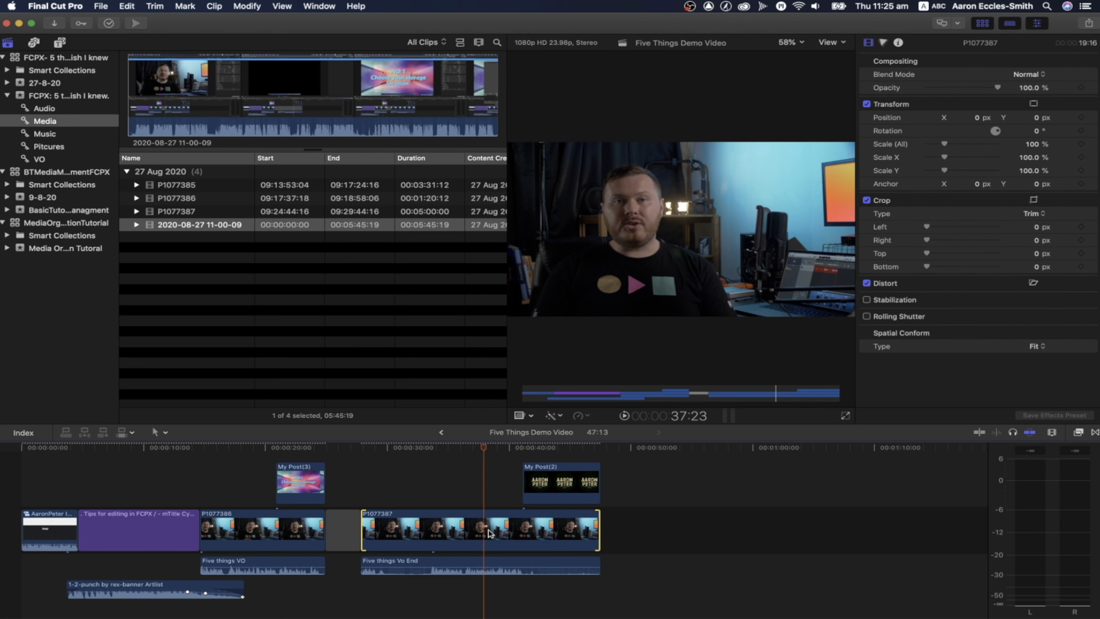
# Step: With the Select tool, try moving clips P1077387 and P1077386 elsewhere while overriding their clip connections, and undo the moves
pyautogui.press('a')
pyautogui.moveTo(472, 528); pyautogui.dragTo(498, 527)
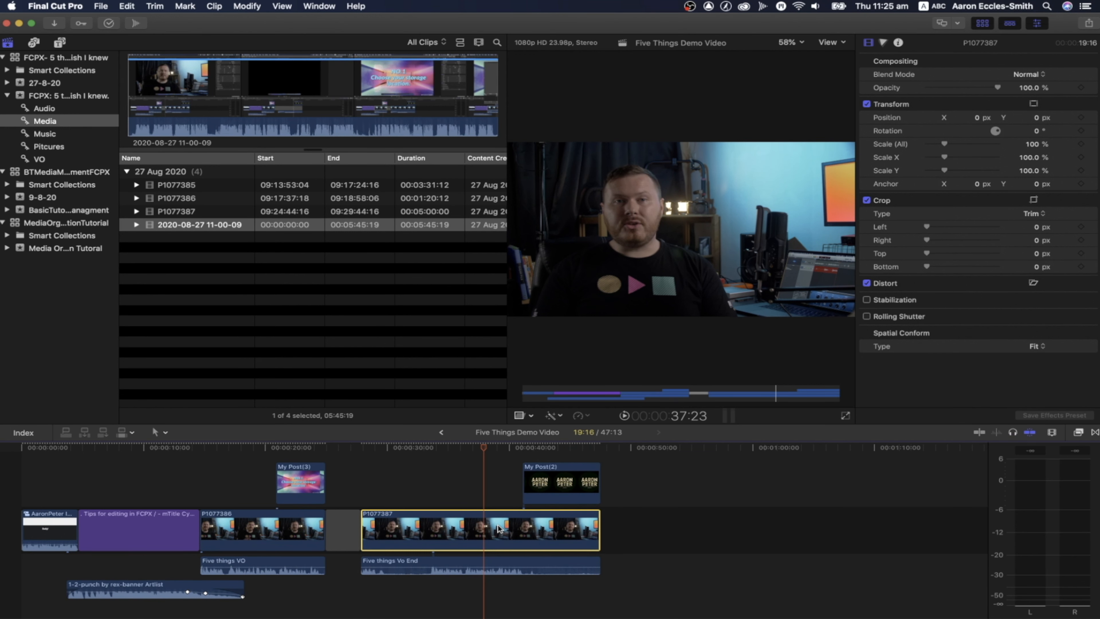
pyautogui.press('`')
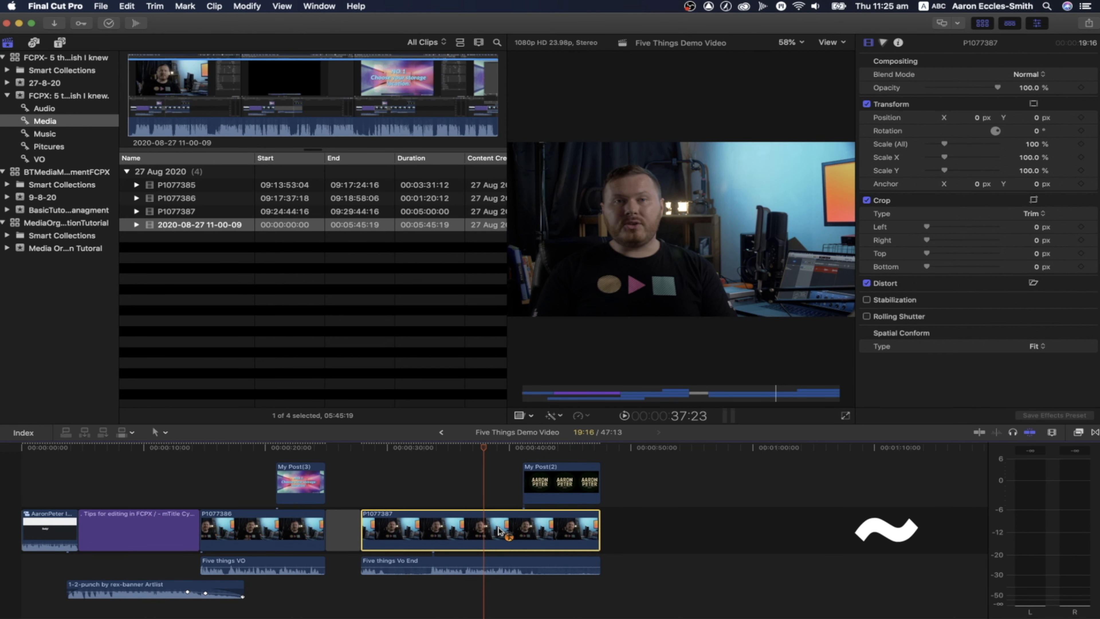
pyautogui.moveTo(500, 530); pyautogui.dragTo(185, 485)
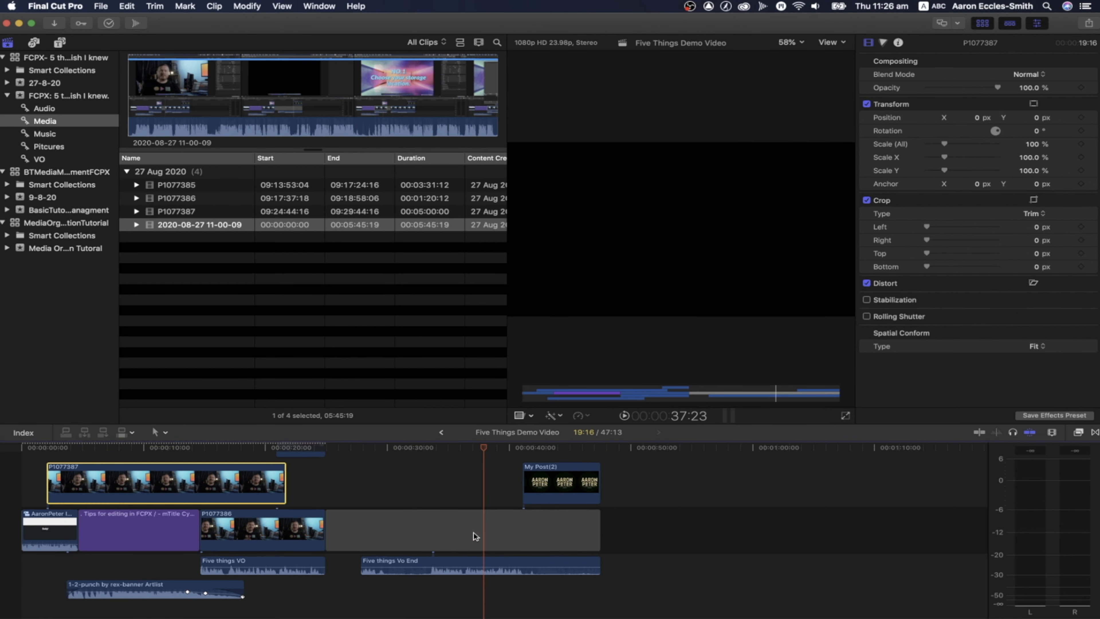
pyautogui.press('super+z')
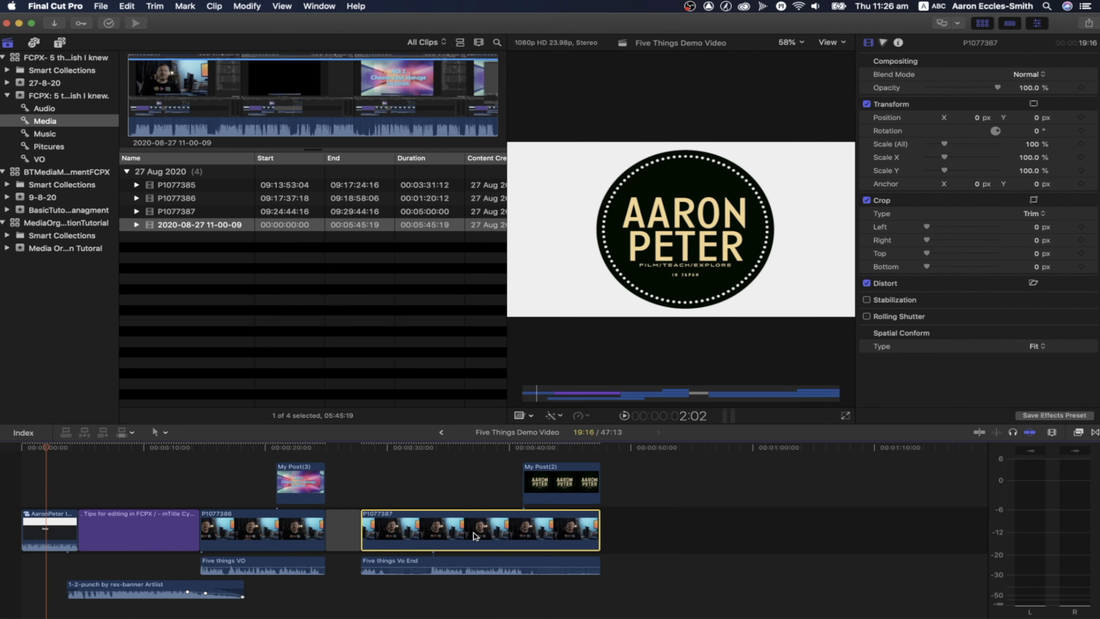
pyautogui.click(280, 531)
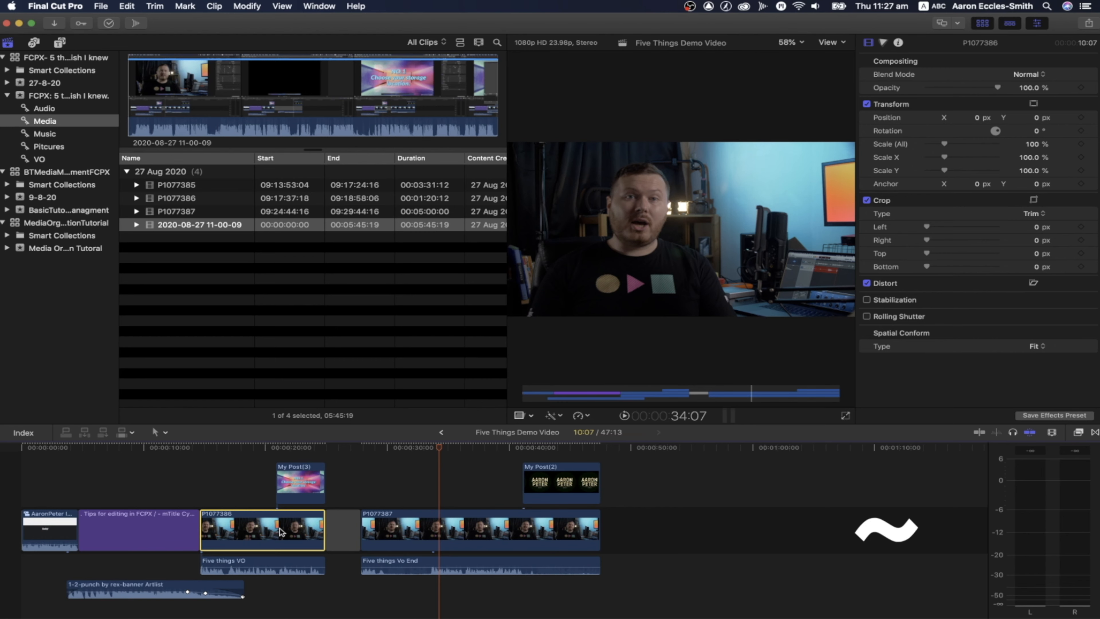
pyautogui.moveTo(281, 532); pyautogui.dragTo(550, 538)
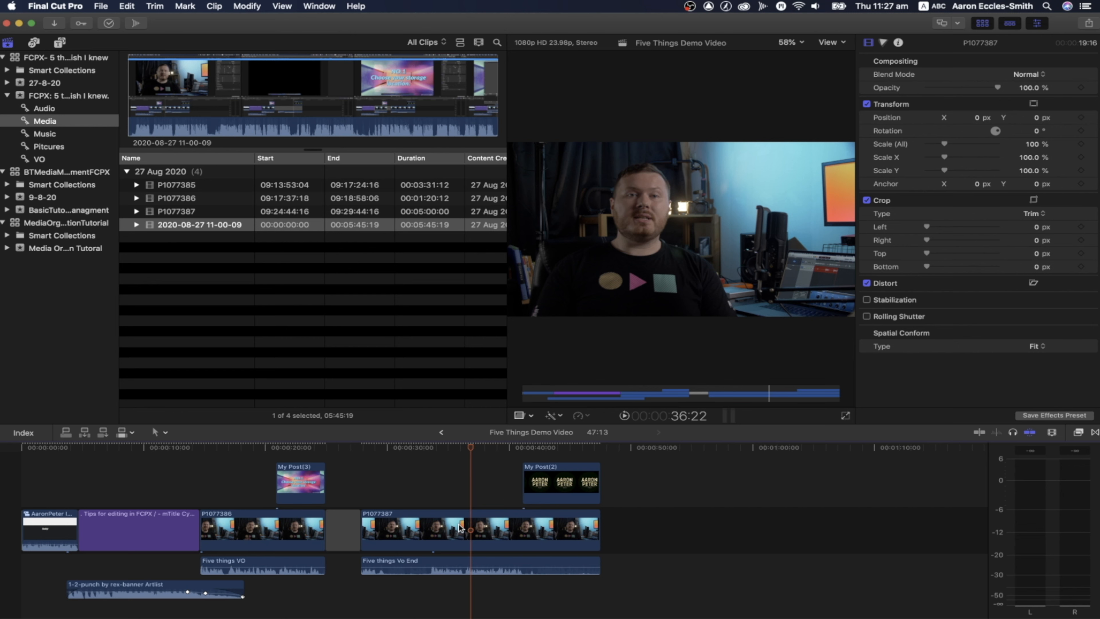
# Step: Try deleting the P1077387 clip with its connections overridden so the attached clips stay in place, and undo the deletion
pyautogui.click(450, 529)
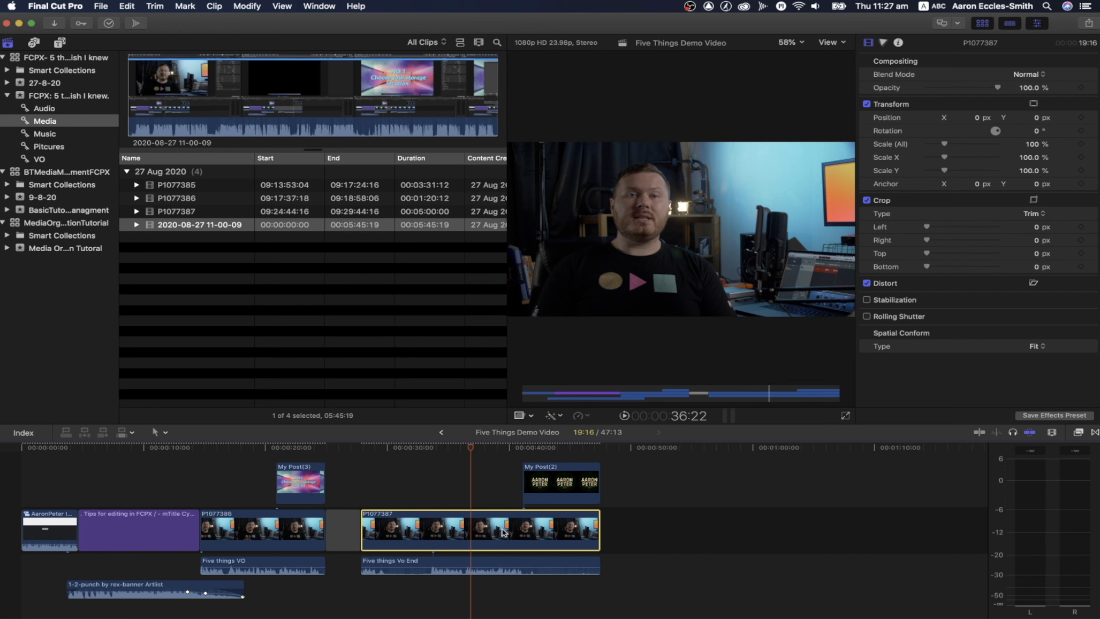
pyautogui.press('`')
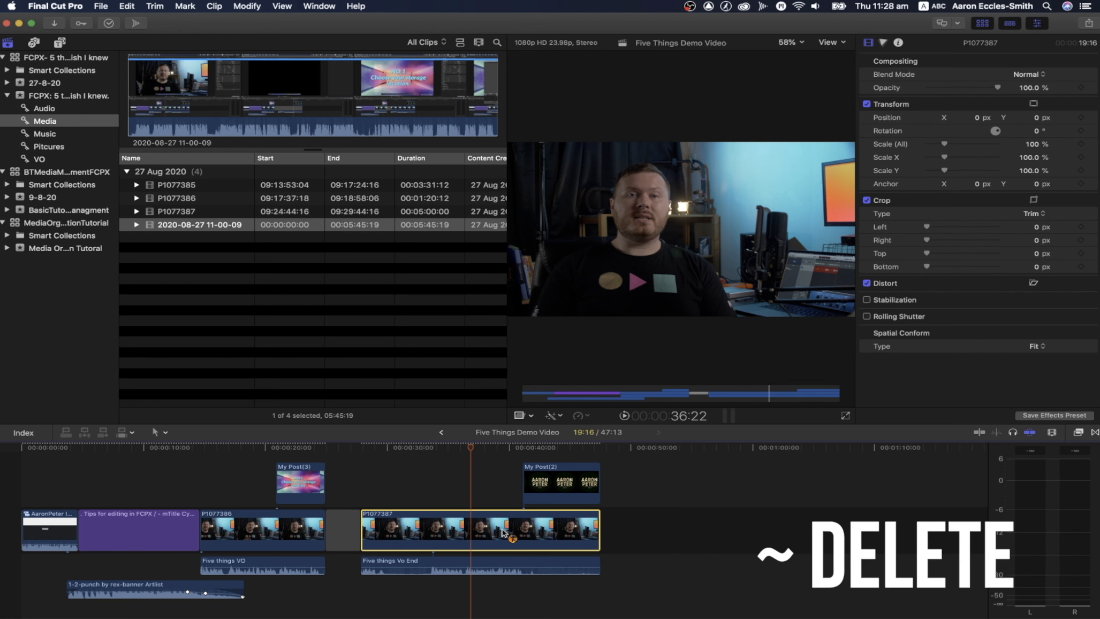
pyautogui.press('Delete')
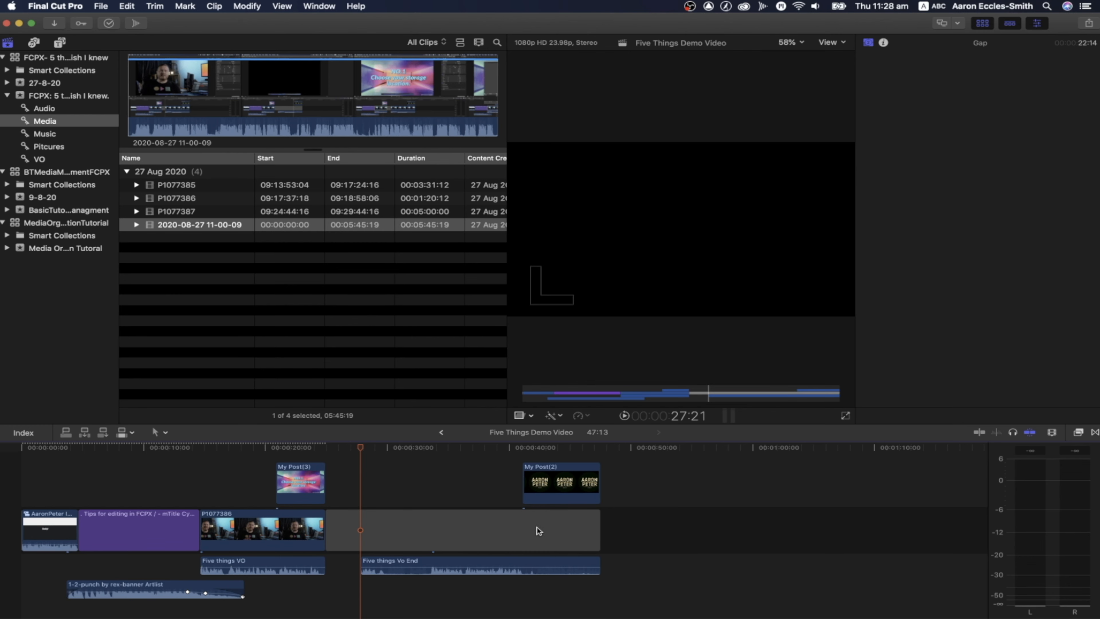
pyautogui.press('super+z')
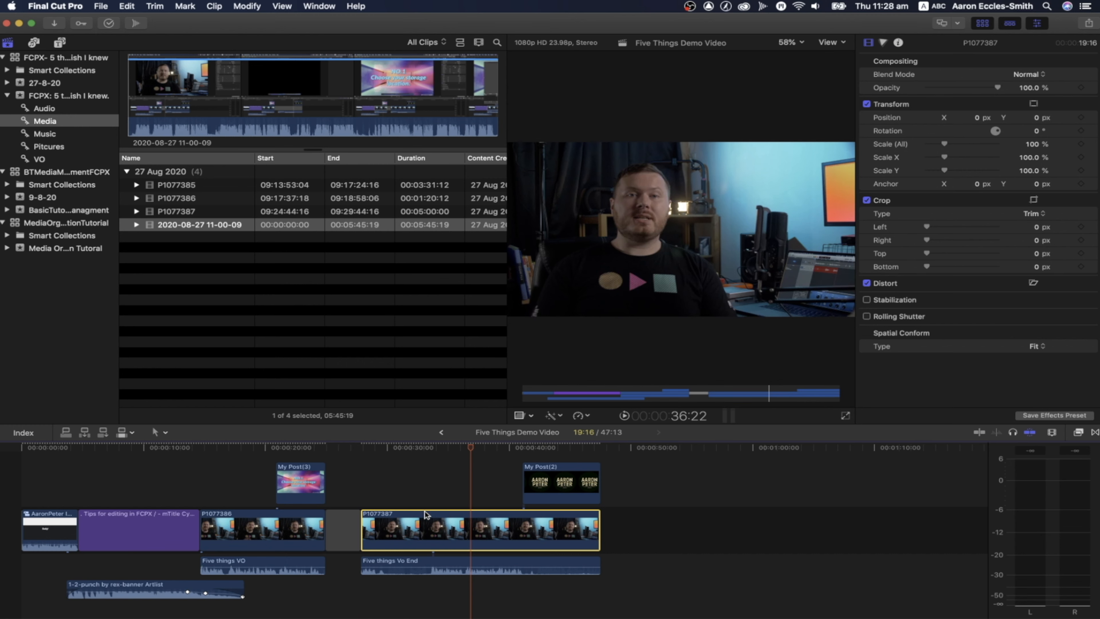
# Step: Stack My Post(3) and P1077386 with My Post(2) as connected clips above P1077387, starting at the same point, and enlarge the timeline area
pyautogui.moveTo(288, 497); pyautogui.dragTo(543, 444)
pyautogui.scroll(-4, 270, 542)
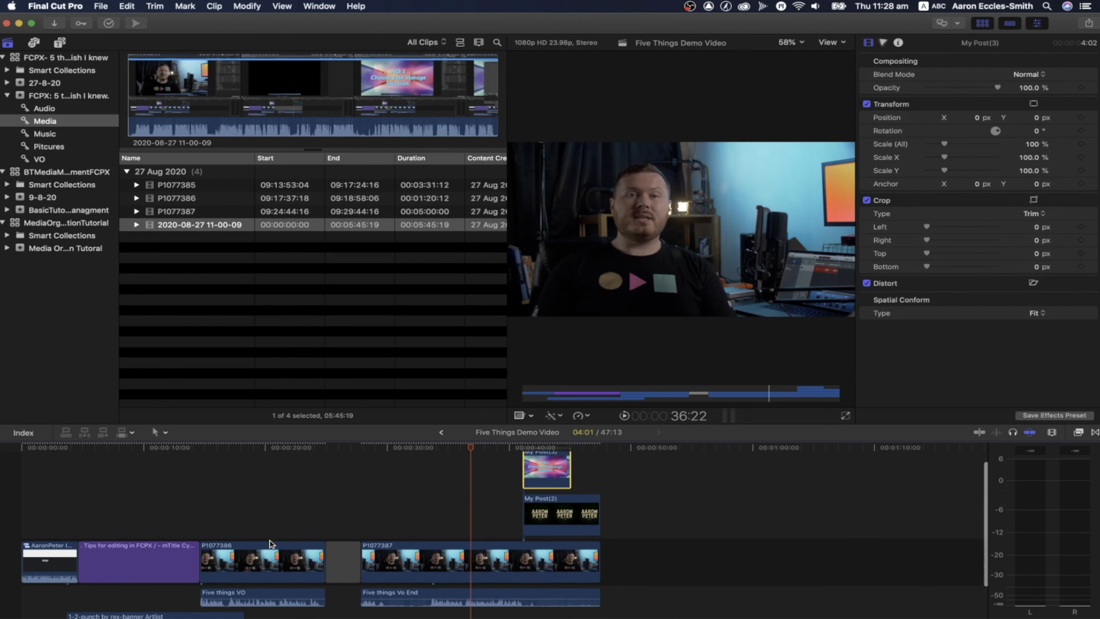
pyautogui.moveTo(306, 525); pyautogui.dragTo(351, 481)
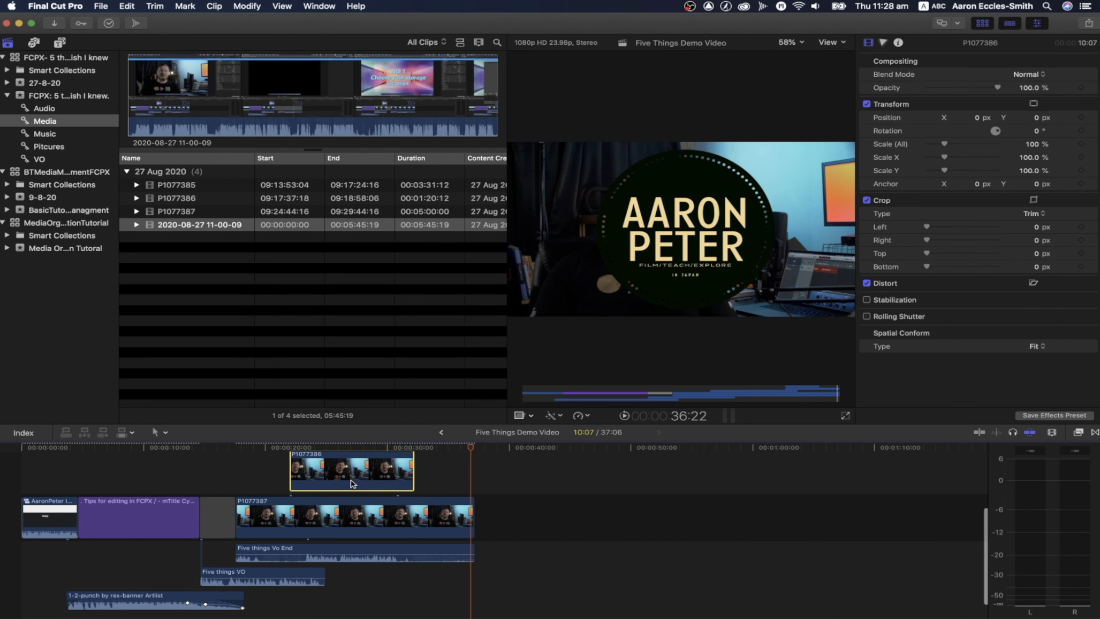
pyautogui.moveTo(356, 534); pyautogui.dragTo(457, 535)
pyautogui.scroll(-1, 419, 532)
pyautogui.click(405, 547)
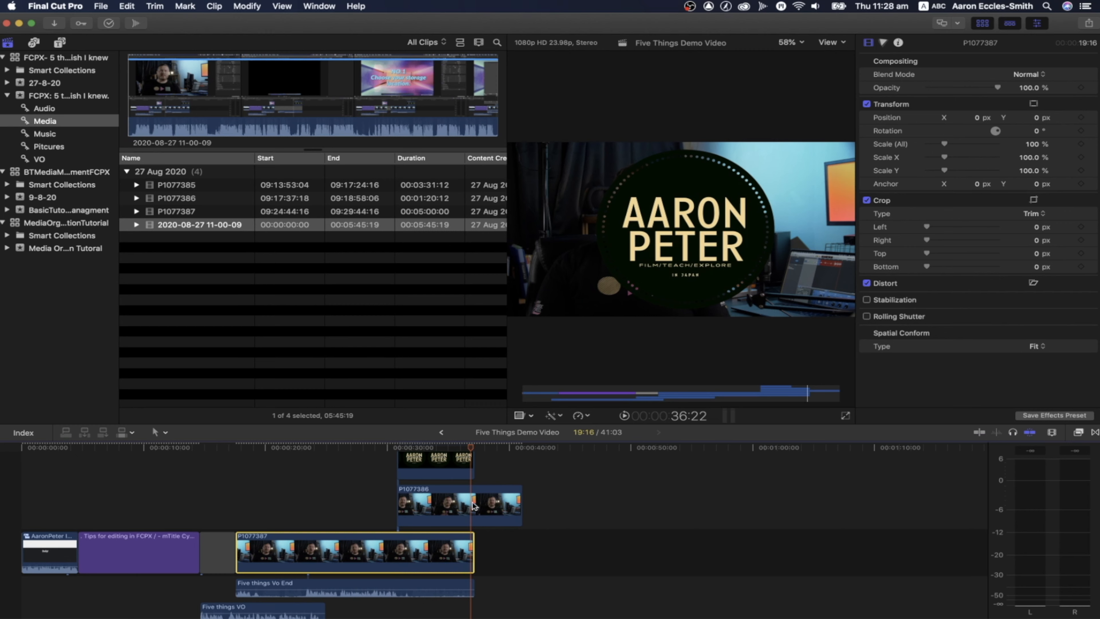
pyautogui.moveTo(512, 424); pyautogui.dragTo(537, 233)
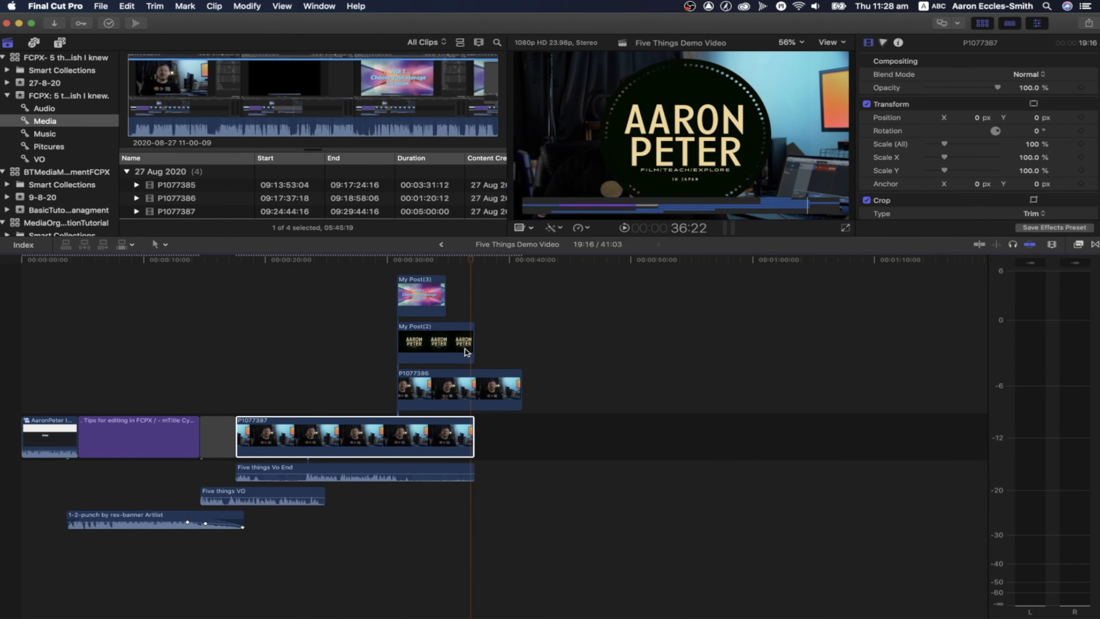
# Step: Try deleting the P1077387 clip along with the whole stack connected to it, and undo the deletion
pyautogui.click(424, 466)
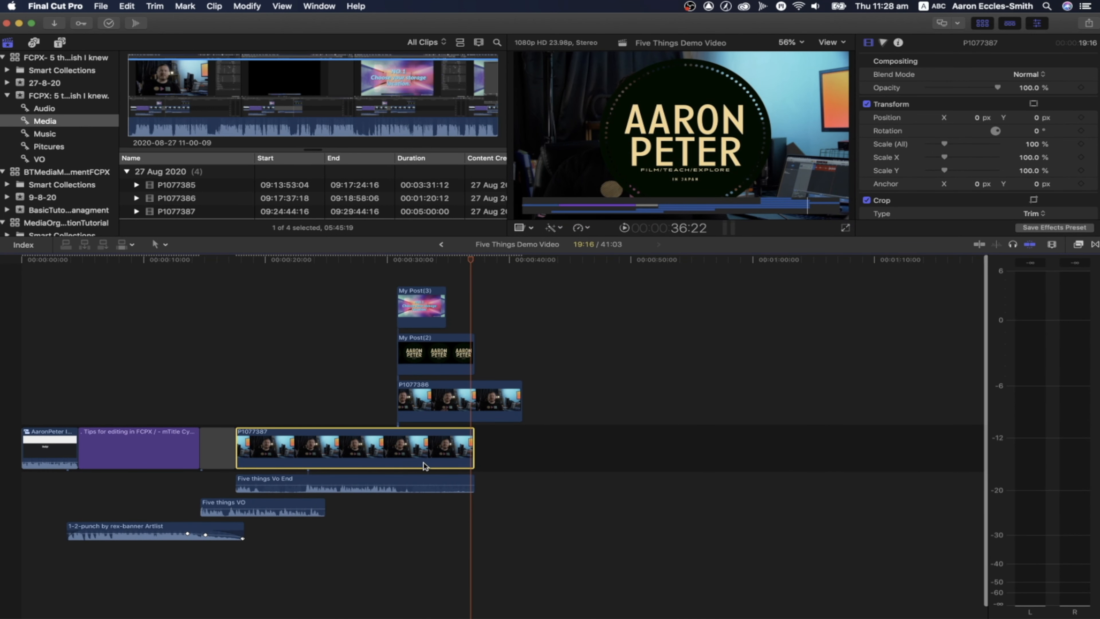
pyautogui.press('Delete')
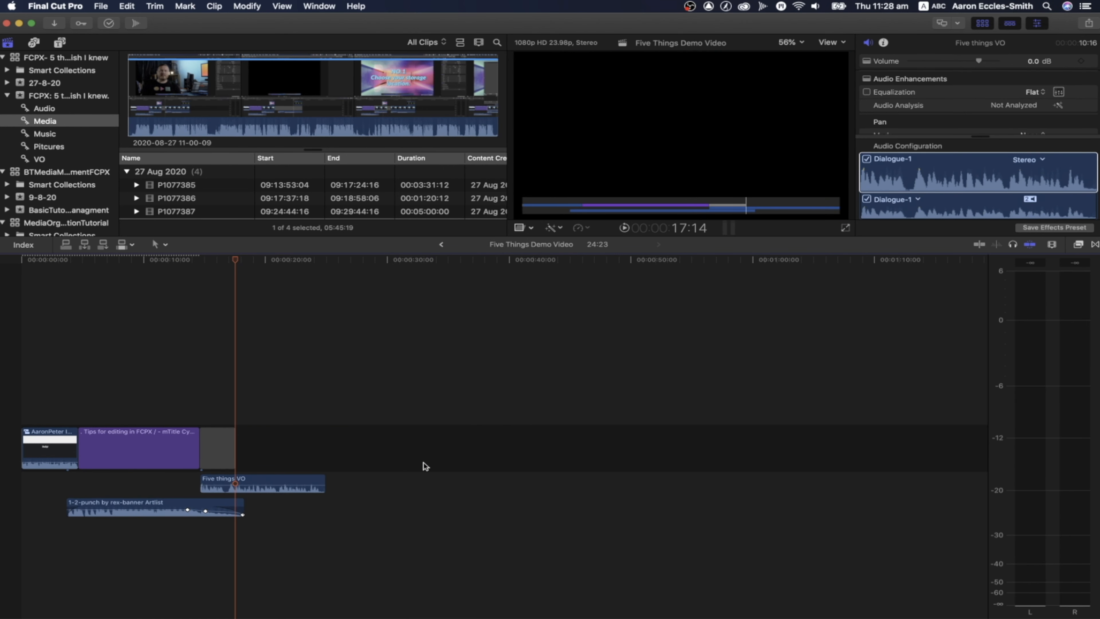
pyautogui.press('super+z')
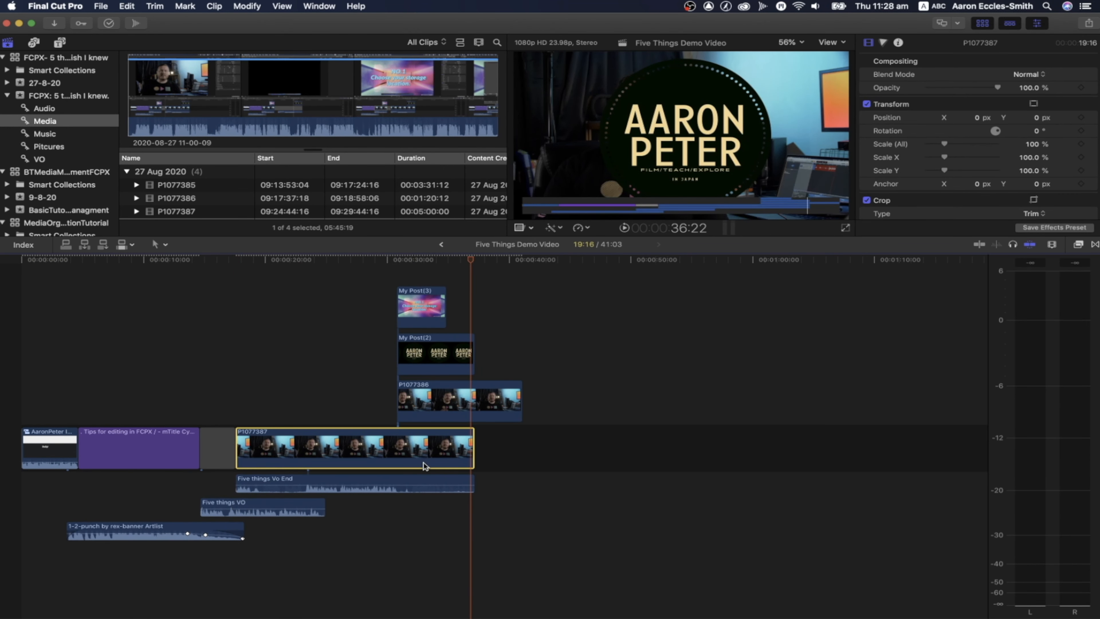
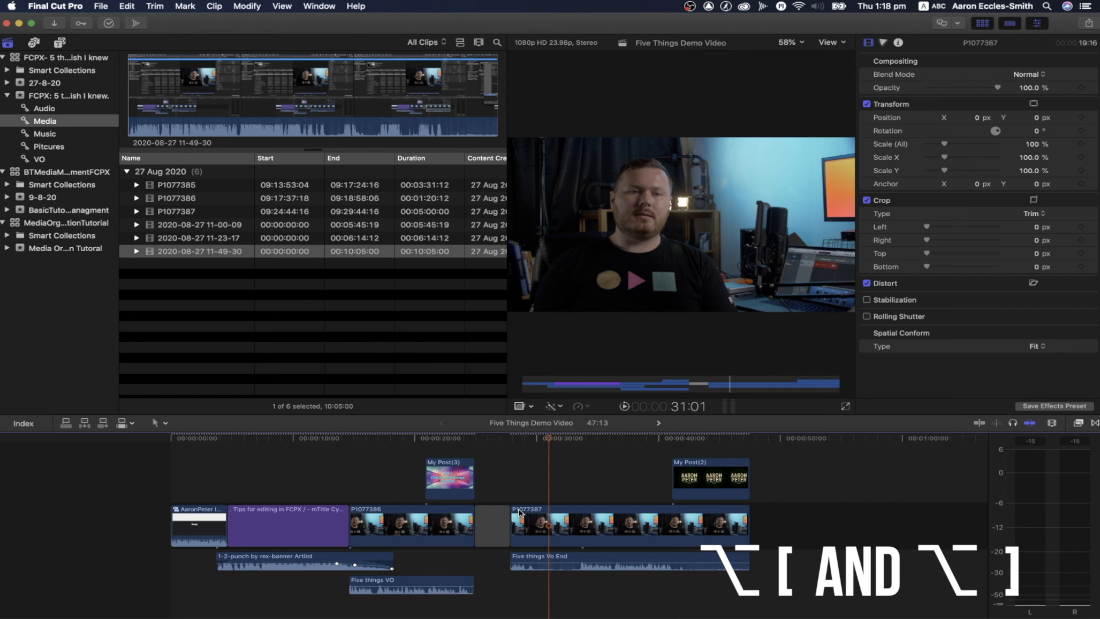
# Step: Trim P1077387 and Five things Vo End together so they start at 33:03 and end where My Post(2) begins
pyautogui.click(512, 494)
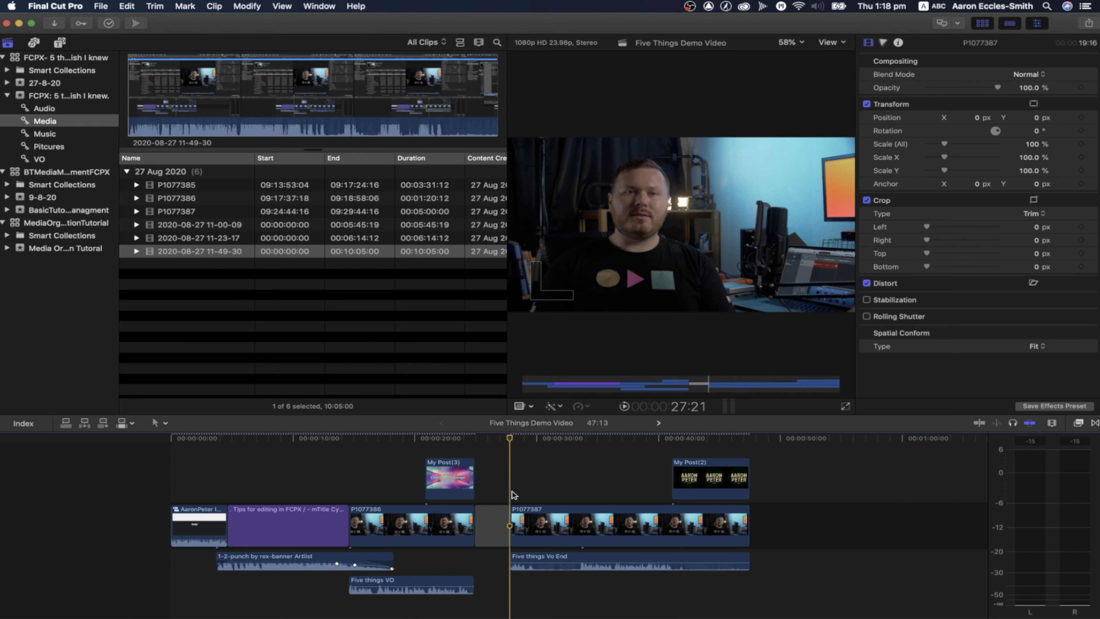
pyautogui.press('space')
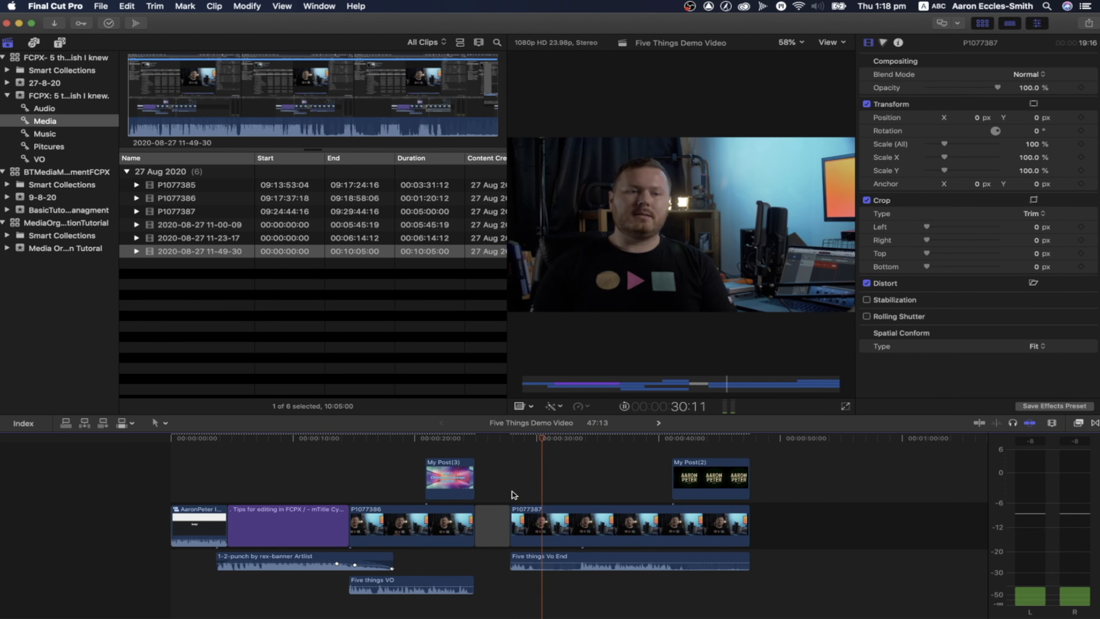
pyautogui.press('space')
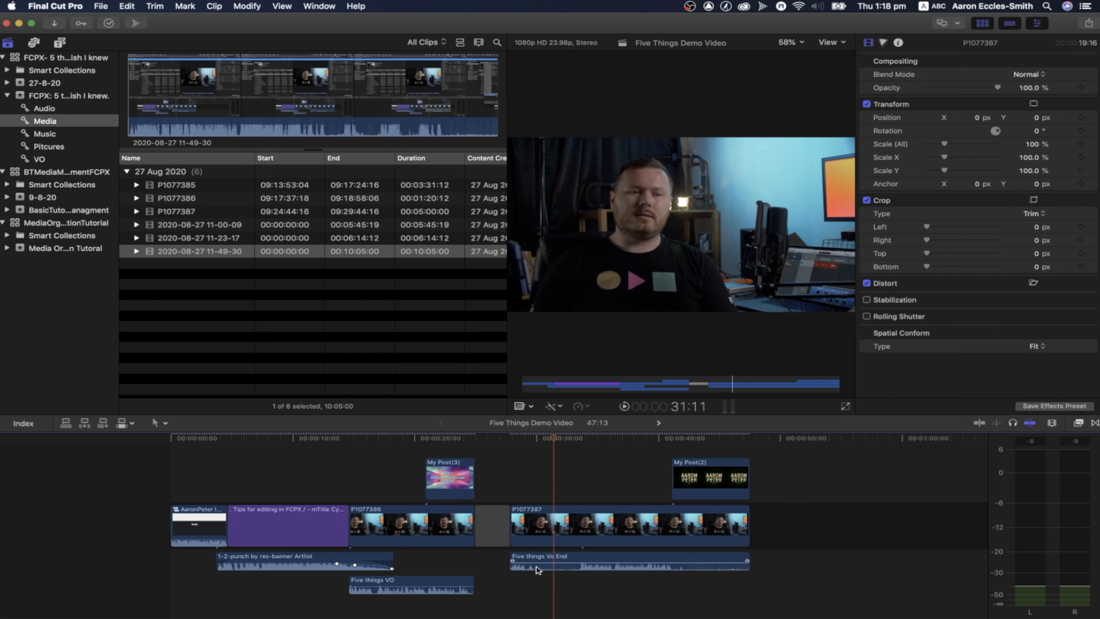
pyautogui.click(552, 441)
pyautogui.moveTo(552, 440); pyautogui.dragTo(576, 443)
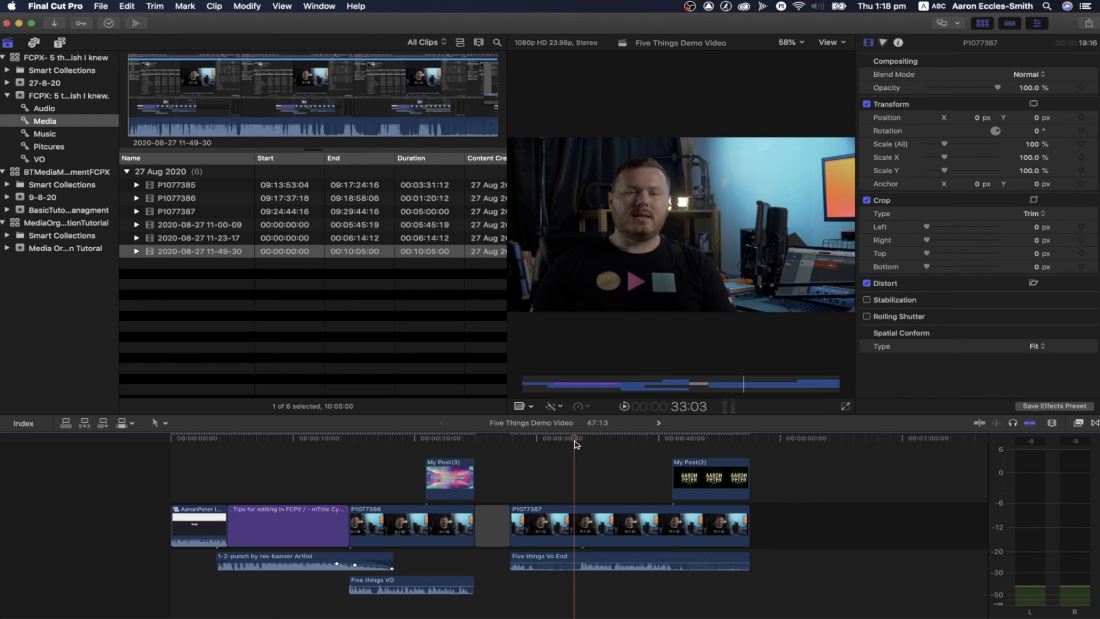
pyautogui.moveTo(539, 484); pyautogui.dragTo(601, 572)
pyautogui.hotkey('alt', '[')
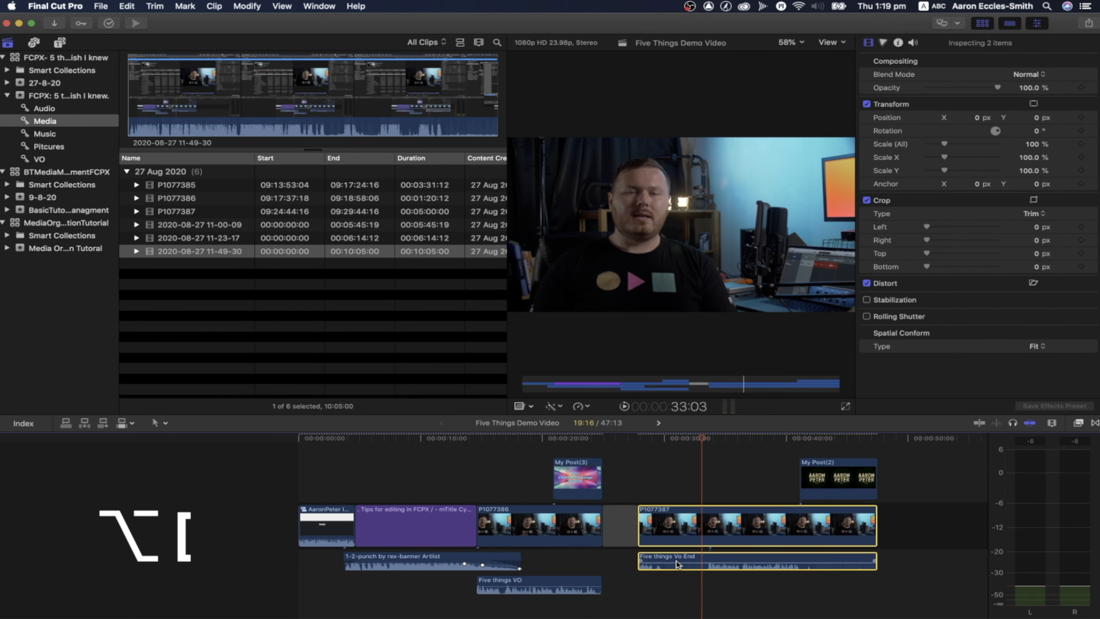
pyautogui.hotkey('alt', '[')
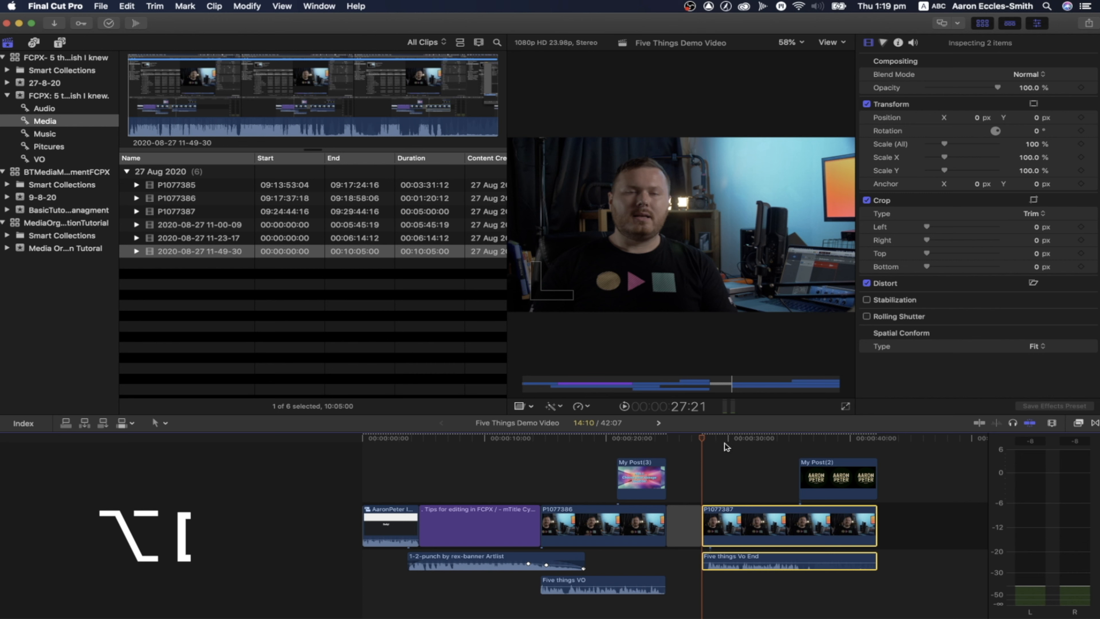
pyautogui.moveTo(814, 440); pyautogui.dragTo(804, 441)
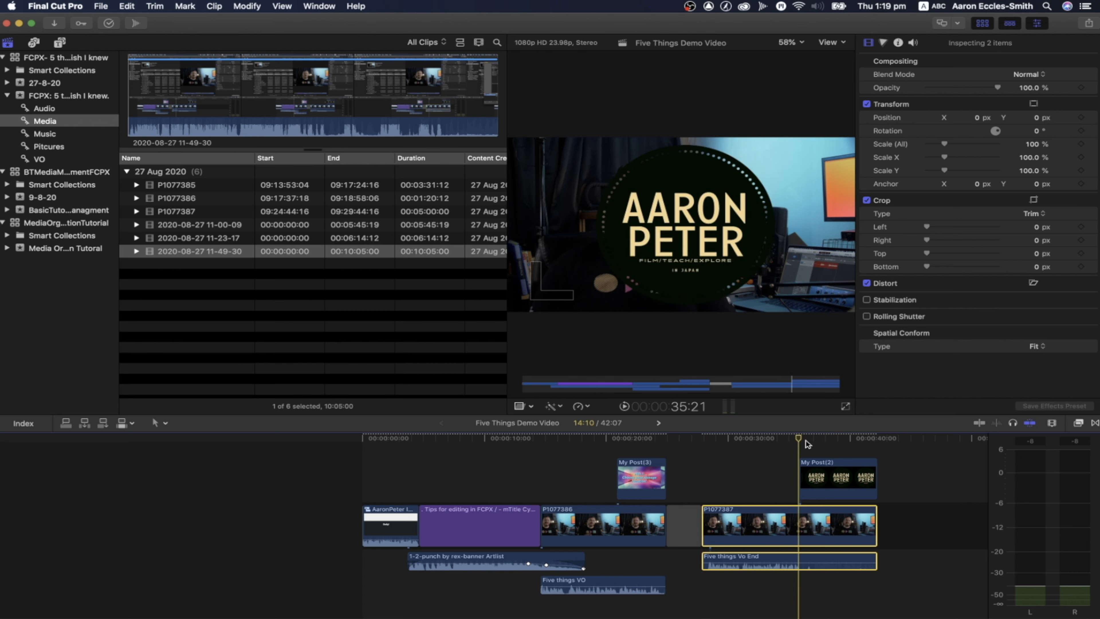
pyautogui.hotkey('alt', ']')
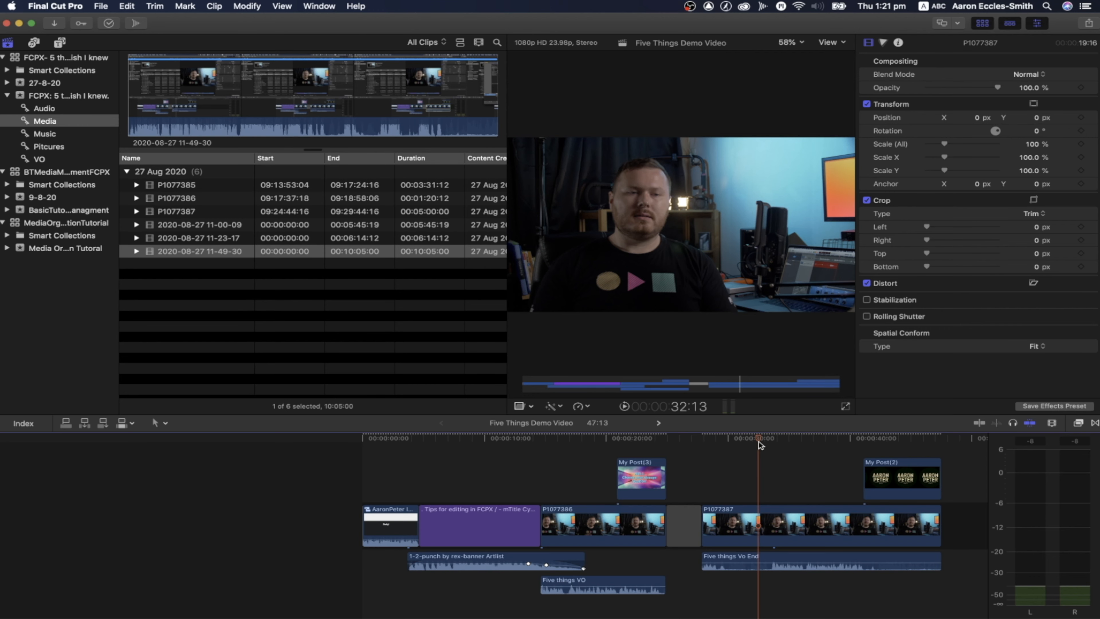
# Step: Turn on skimming, fit the project in the timeline and trim the start of P1077387 and Five things Vo End to the skimmer at 33:04
pyautogui.click(980, 423)
pyautogui.hotkey('shift', 'z')
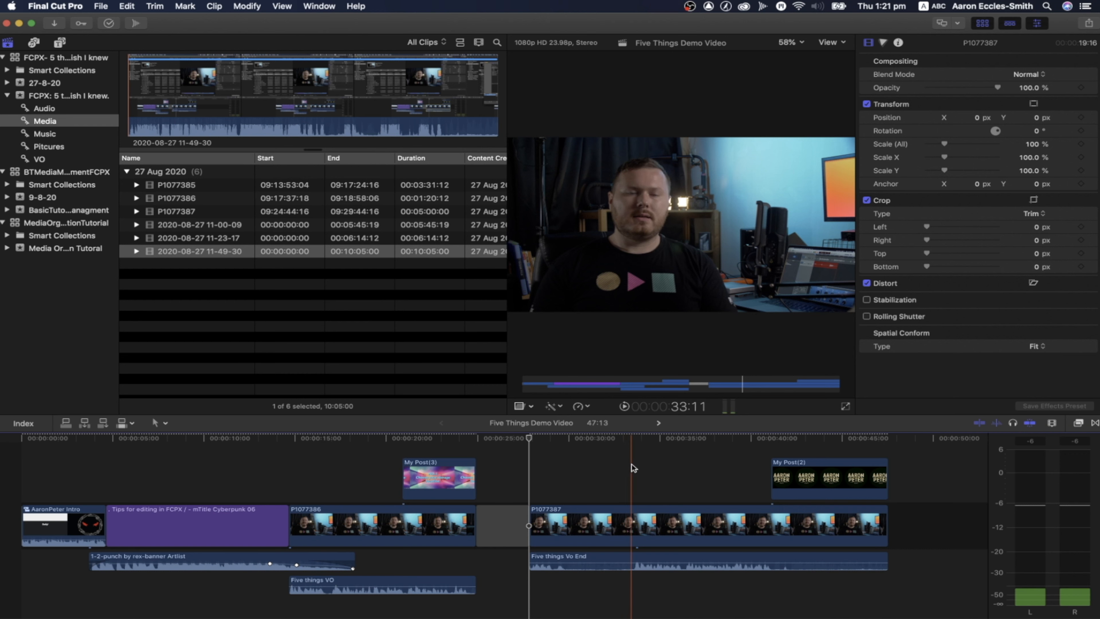
pyautogui.moveTo(628, 464); pyautogui.dragTo(615, 561)
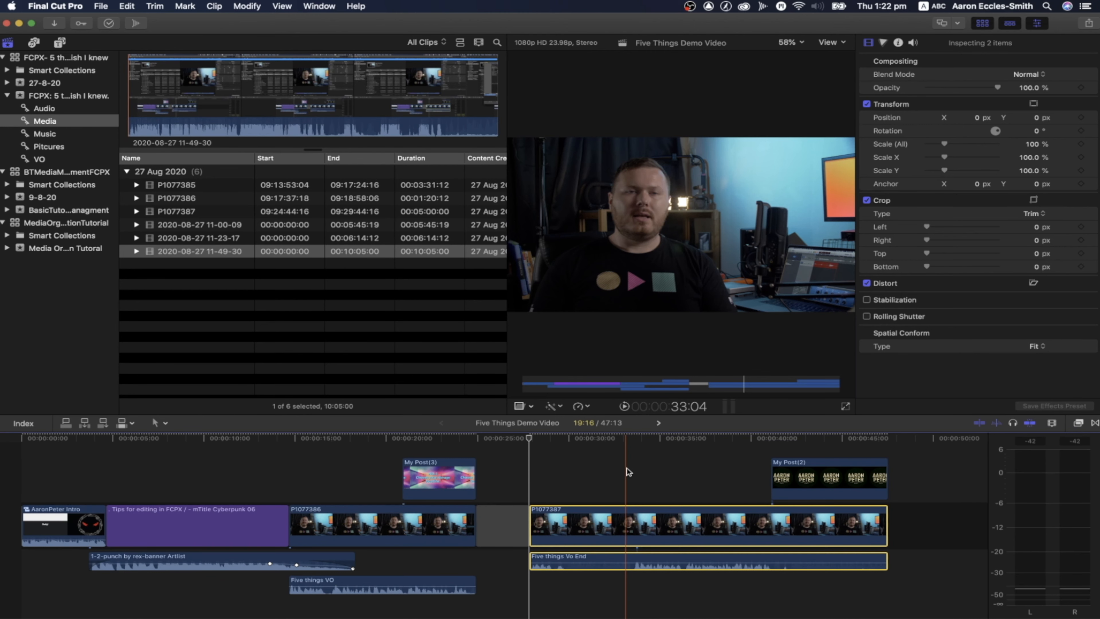
pyautogui.hotkey('alt', '[')
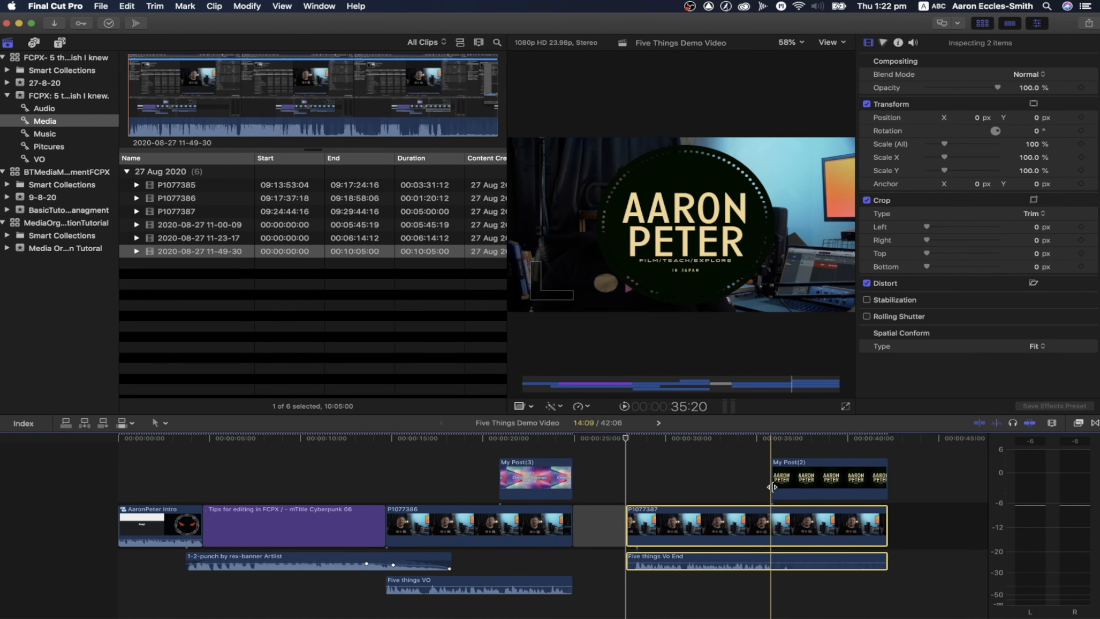
# Step: Trim the end of both selected clips to the start of My Post(2), shorten their start to leave 4:00, and undo the trims
pyautogui.hotkey('alt', ']')
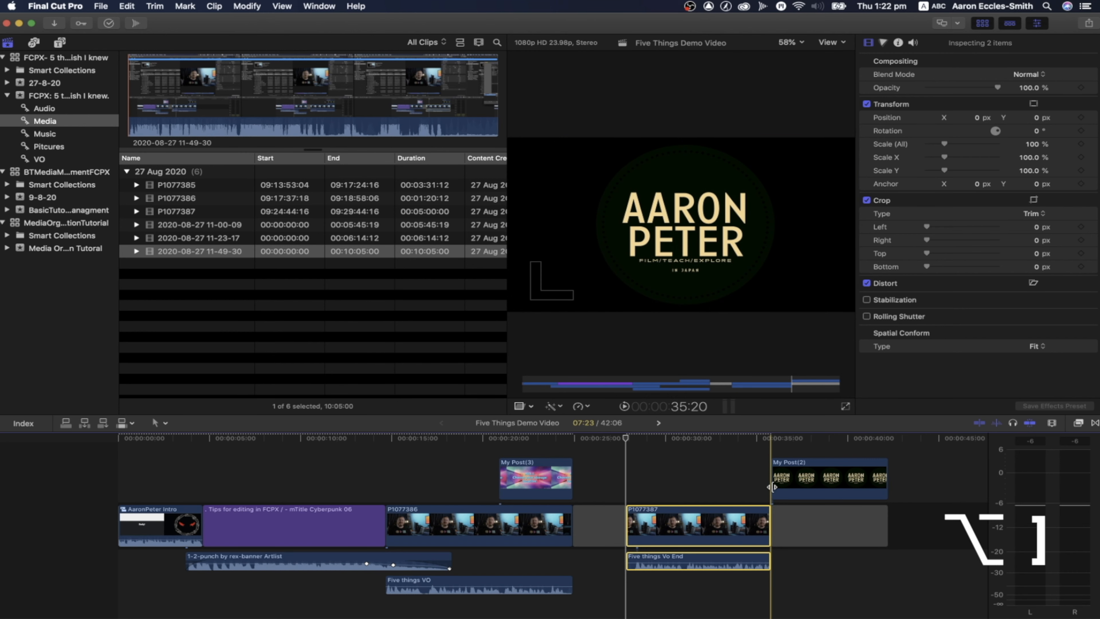
pyautogui.hotkey('alt', '[')
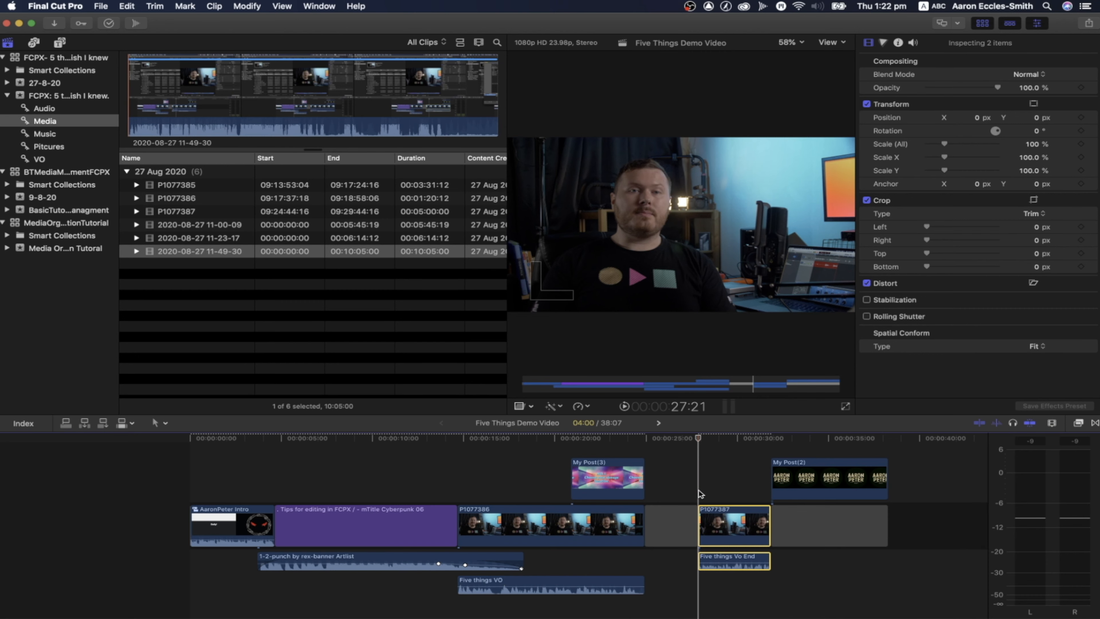
pyautogui.press('super+z')
pyautogui.press('super+z')
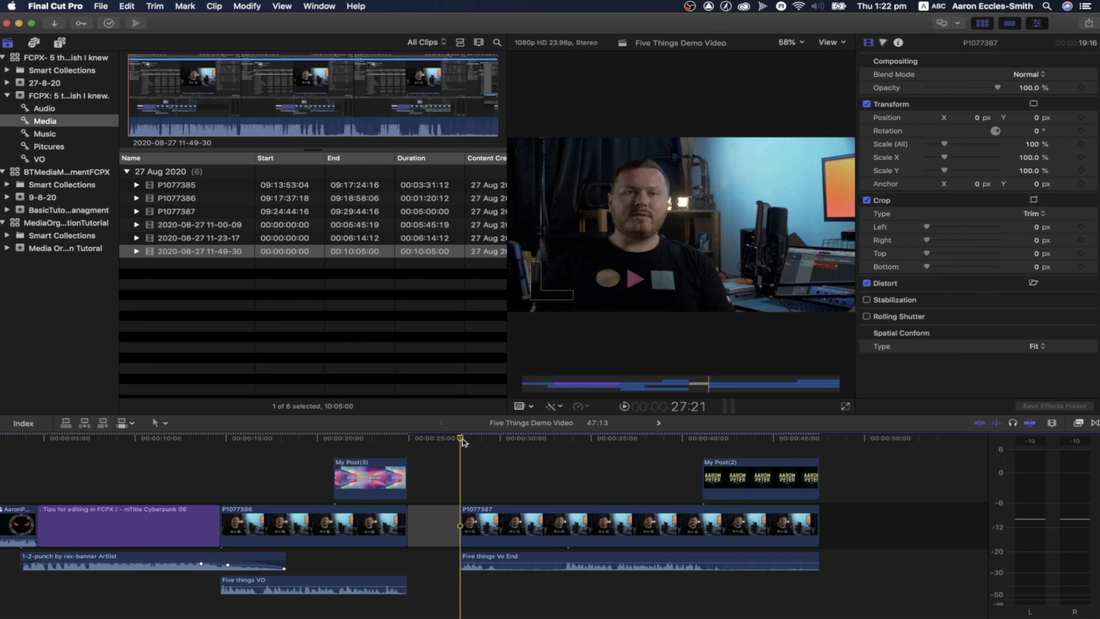
# Step: Combine P1077387 and Five things Vo End into a compound clip named Five Things Demo Video Clip in the FCPX: 5 things I wish I knew event
pyautogui.press('space')
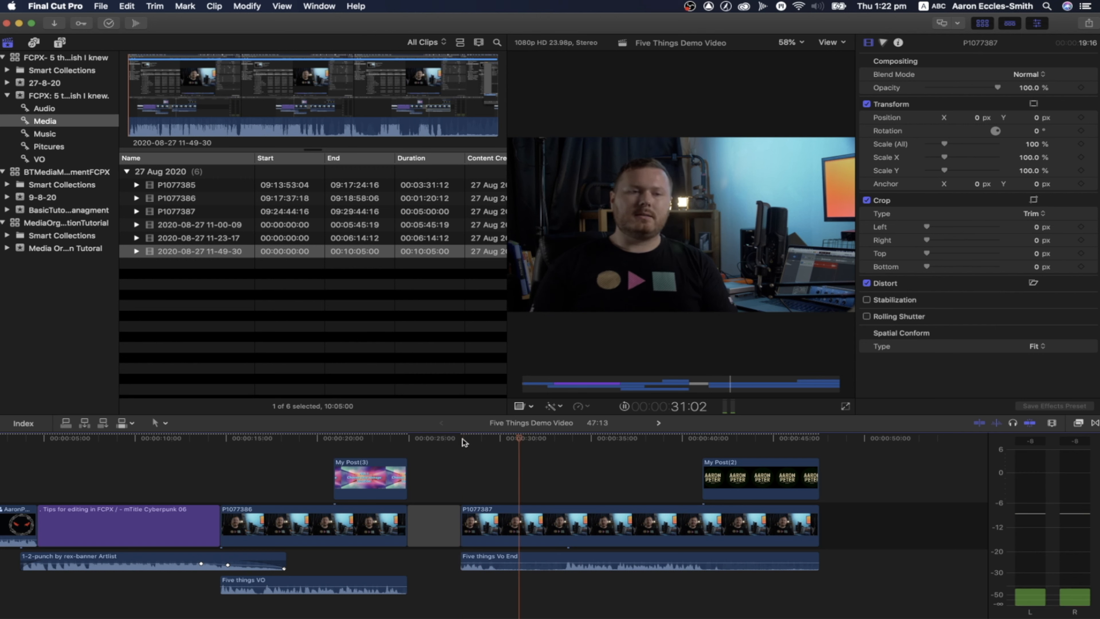
pyautogui.hotkey('alt', '[')
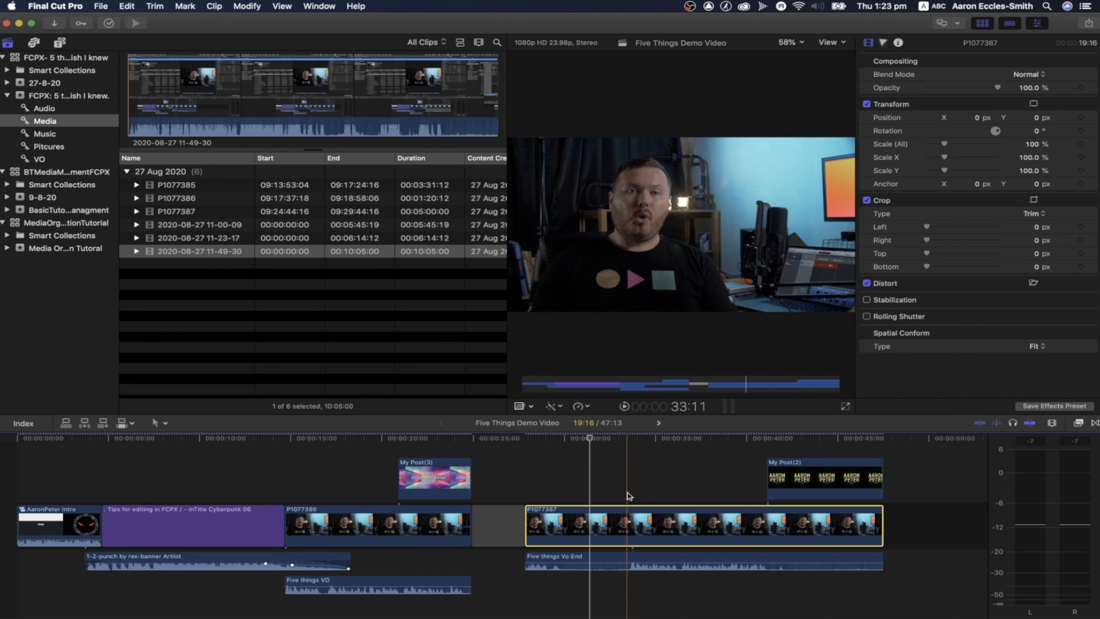
pyautogui.click(615, 557)
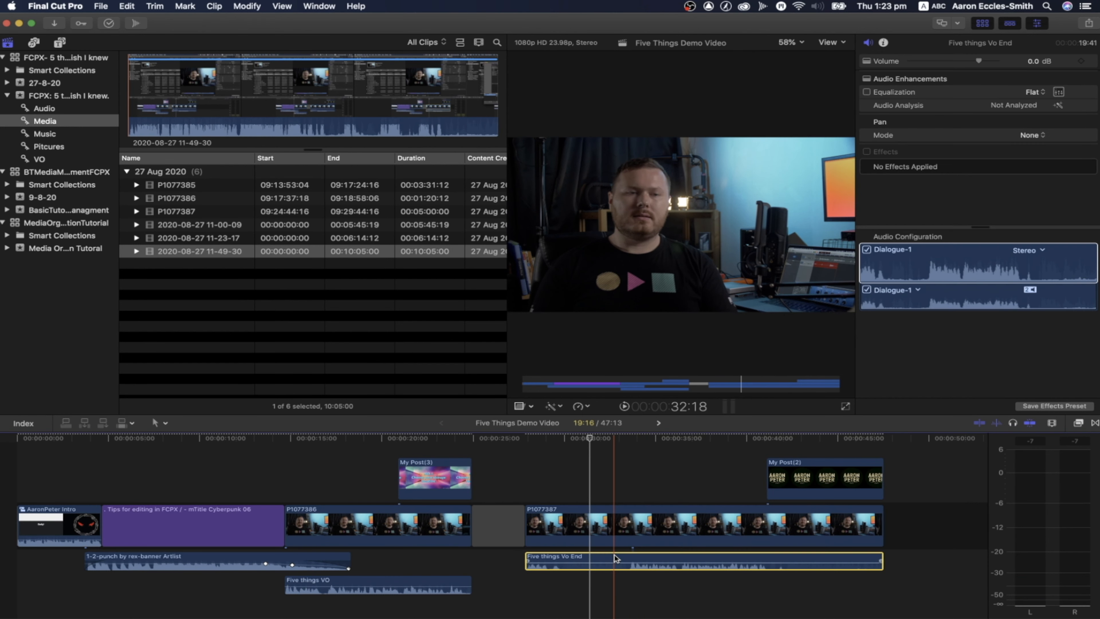
pyautogui.keyDown('super'); pyautogui.click(617, 524); pyautogui.keyUp('super')
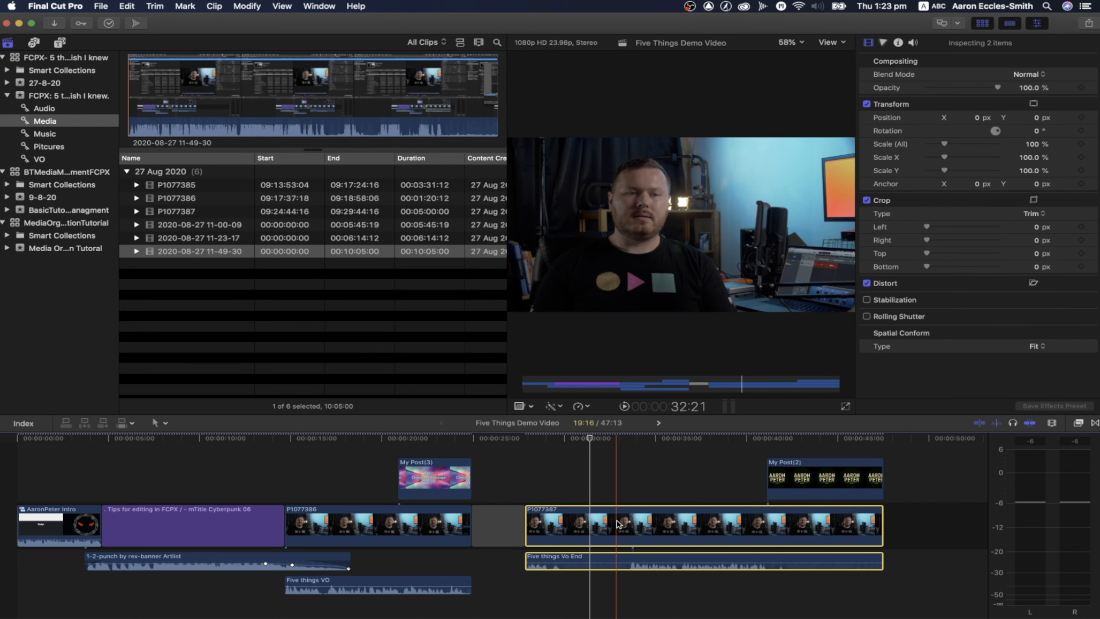
pyautogui.rightClick(617, 524)
pyautogui.click(662, 428)
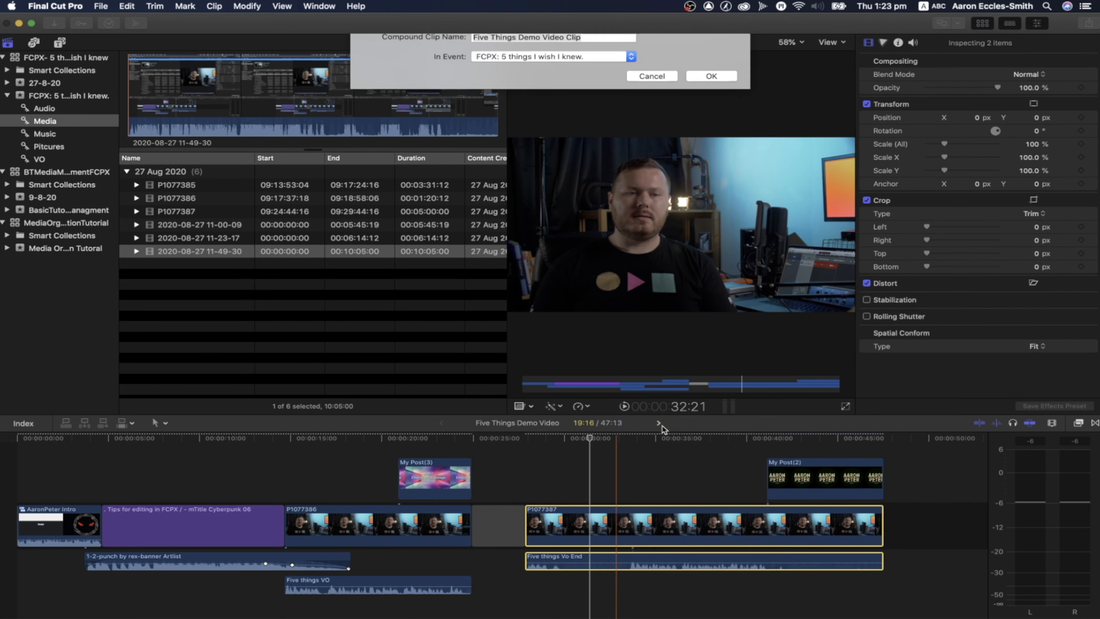
pyautogui.click(712, 77)
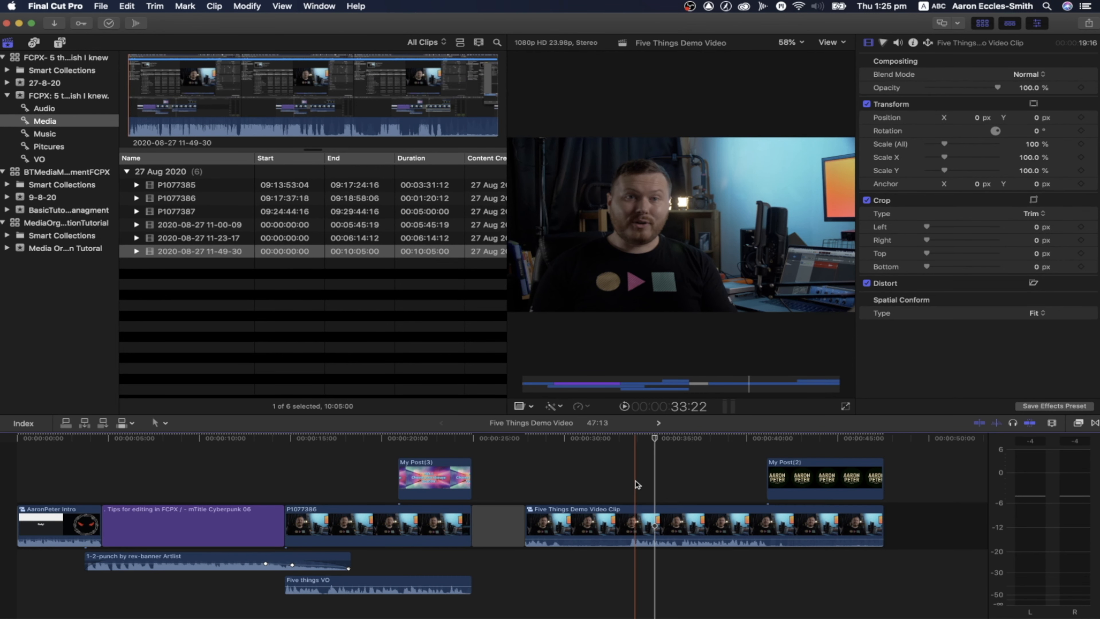
# Step: Turn off skimming and, with the Range Selection tool, trim the compound clip to a 7:20 range ending where My Post(2) begins
pyautogui.click(981, 423)
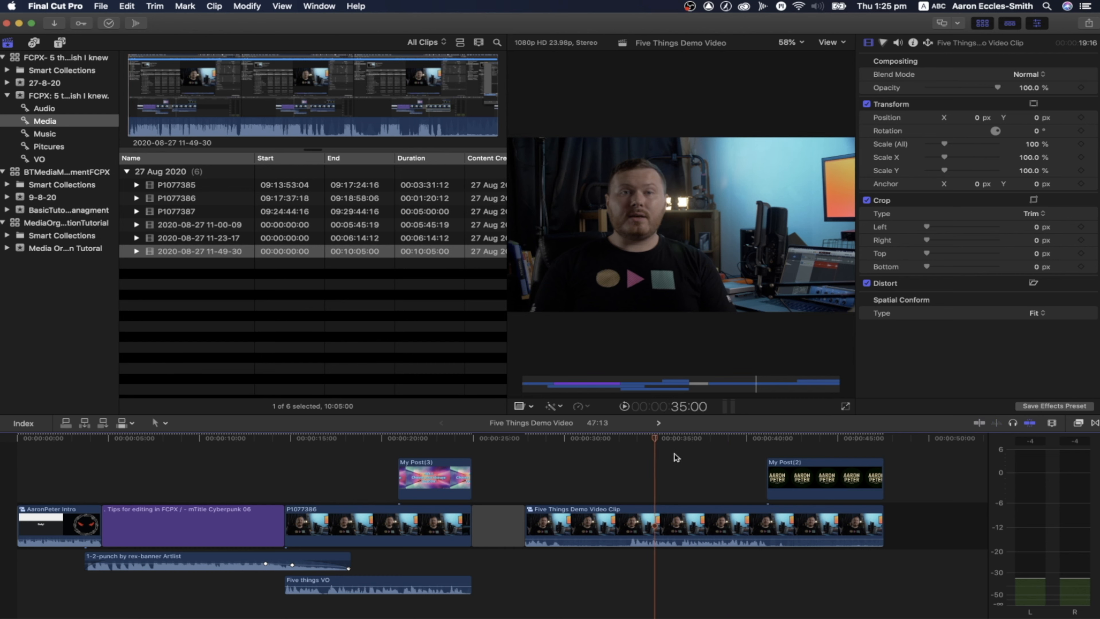
pyautogui.press('b')
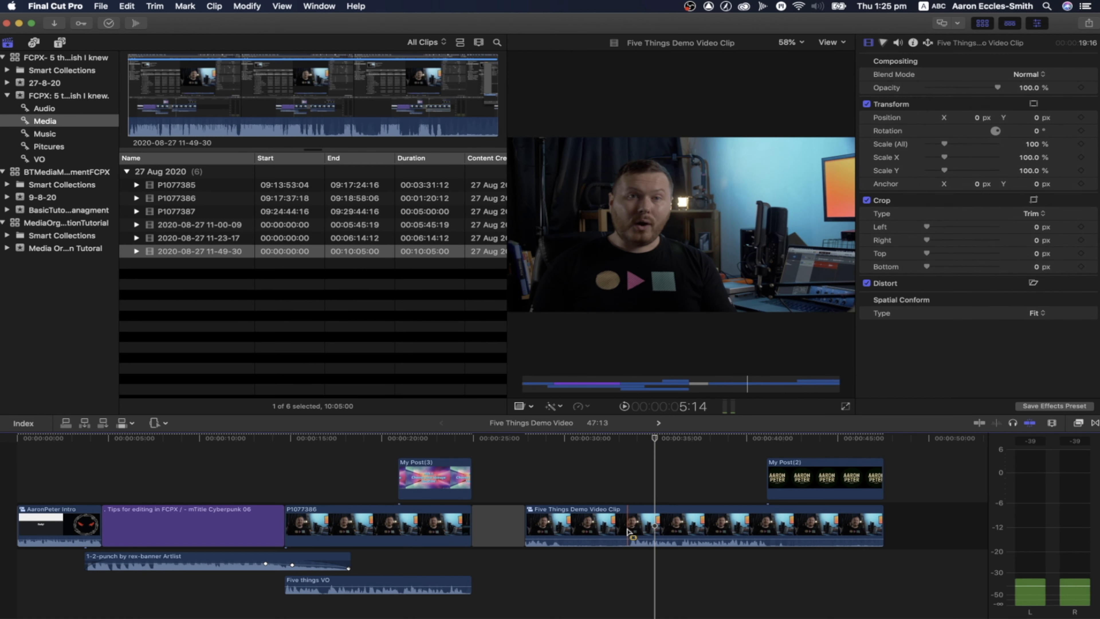
pyautogui.moveTo(628, 531); pyautogui.dragTo(775, 531)
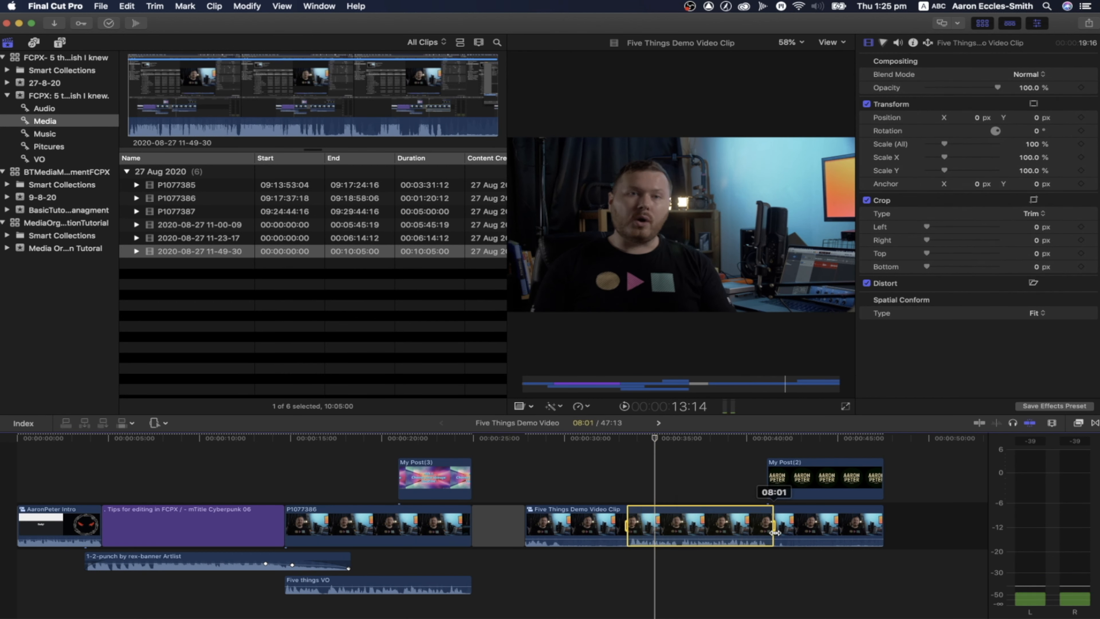
pyautogui.click(625, 520)
pyautogui.click(631, 515)
pyautogui.click(769, 531)
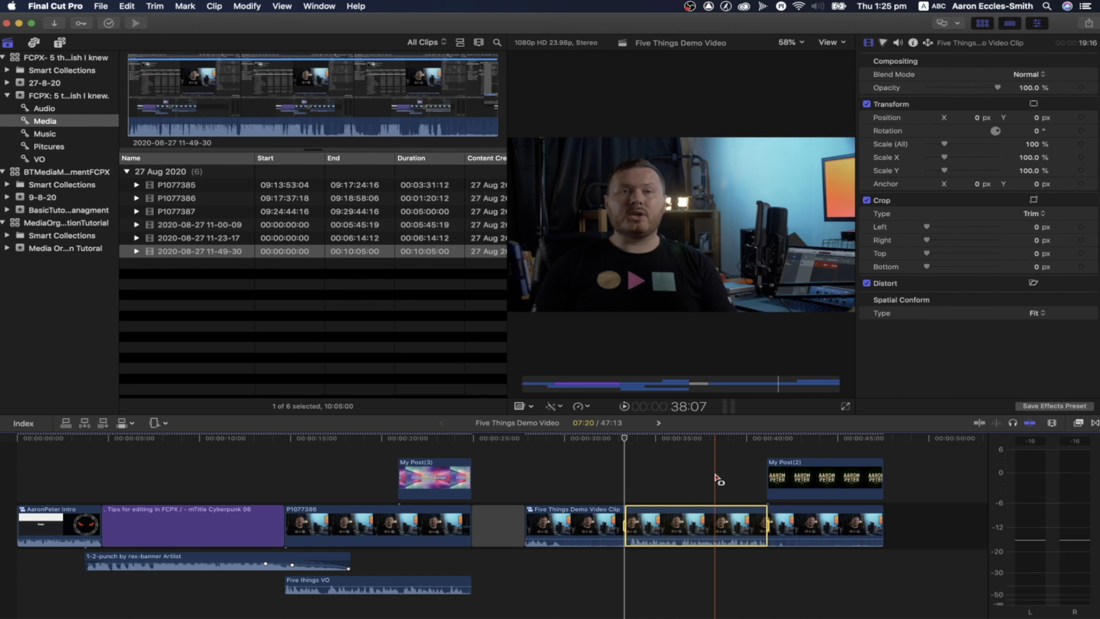
pyautogui.hotkey('alt', '\\')
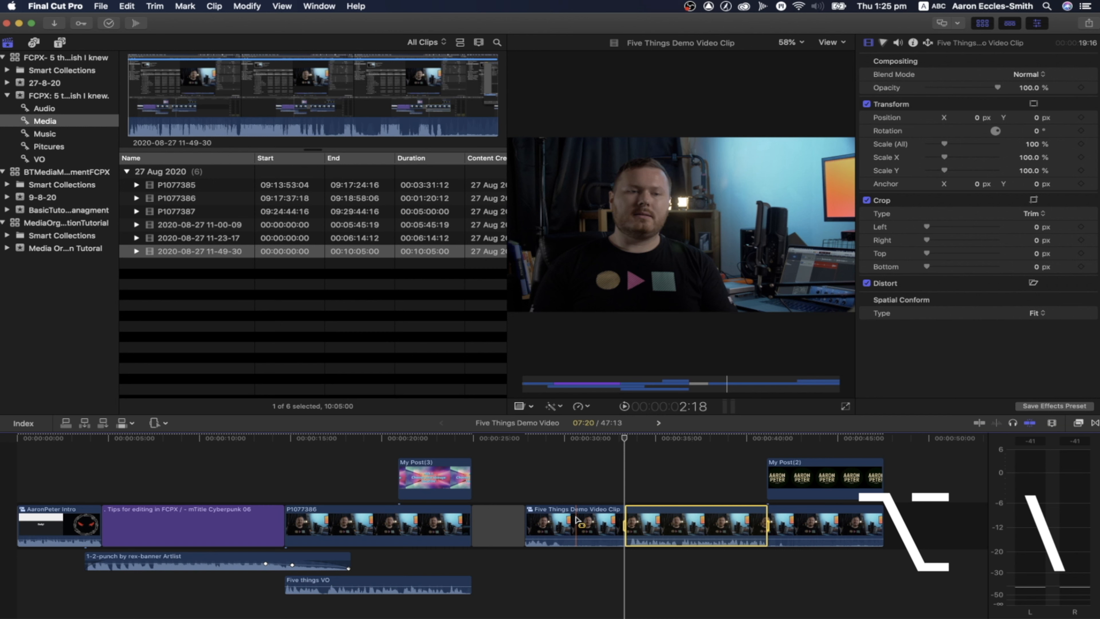
pyautogui.hotkey('alt', '\\')
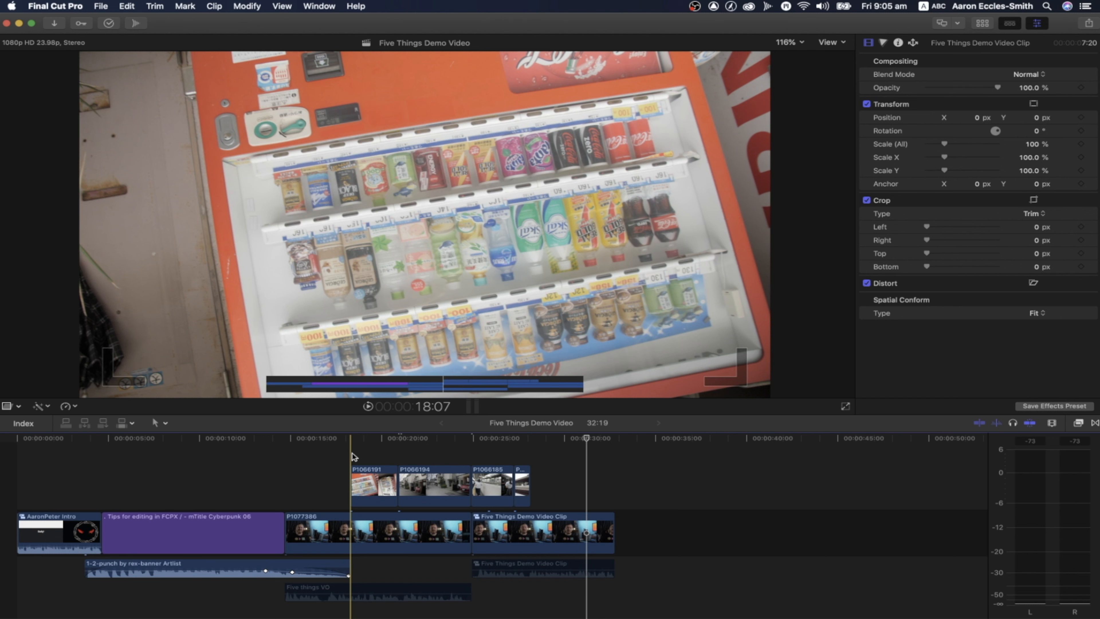
# Step: Try moving the connected clip P1066194 ahead of P1066191, and return it to its place directly after P1066191
pyautogui.click(419, 458)
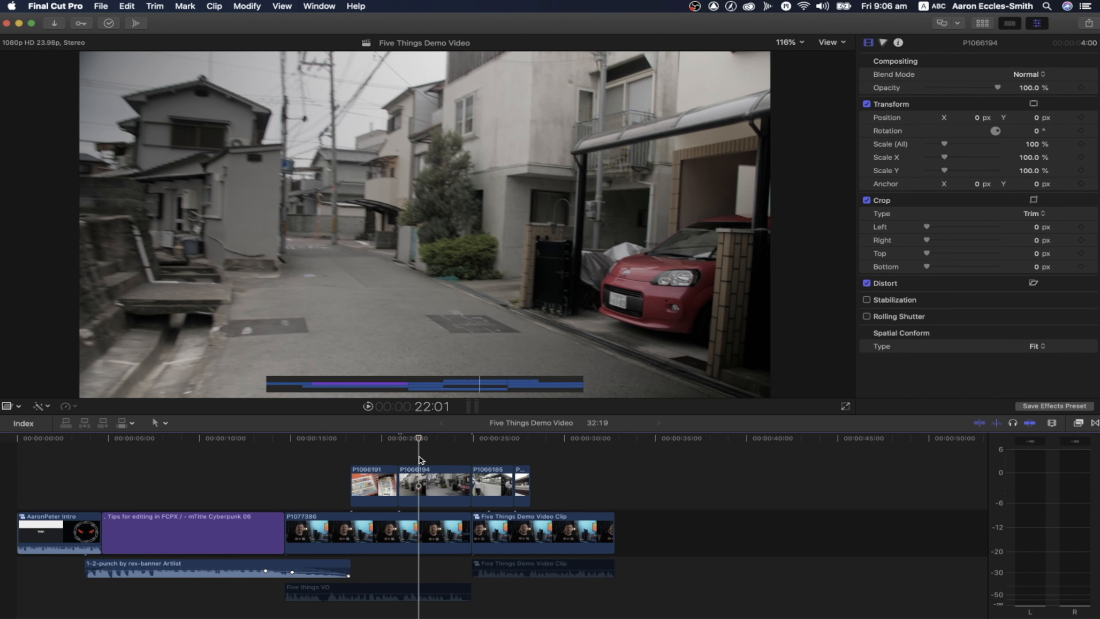
pyautogui.moveTo(432, 486); pyautogui.dragTo(311, 487)
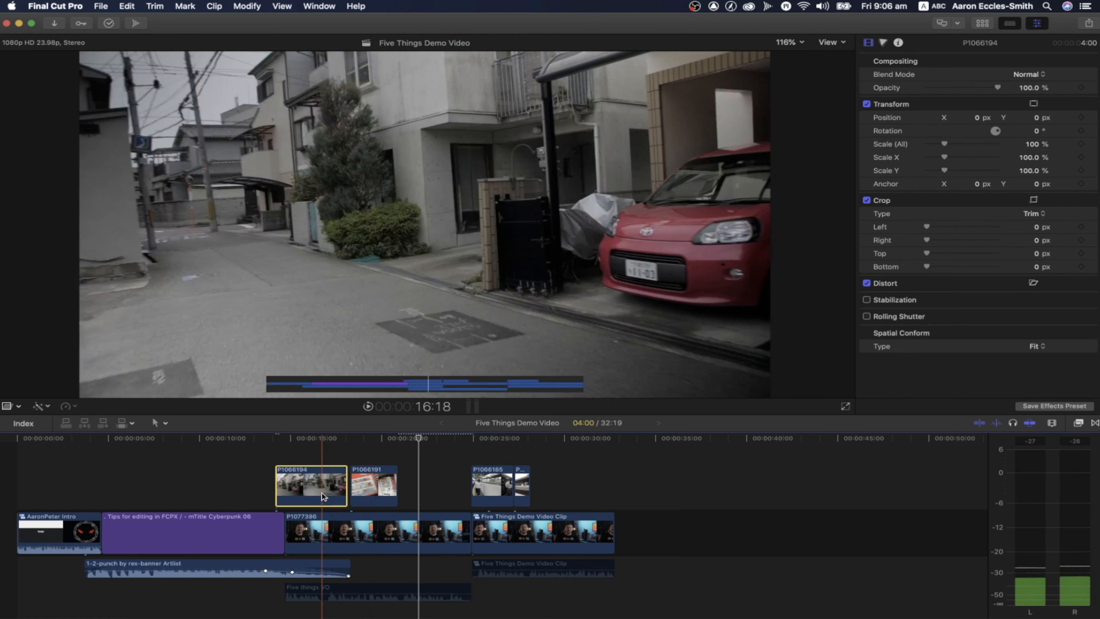
pyautogui.moveTo(319, 492); pyautogui.dragTo(374, 499)
pyautogui.moveTo(379, 504); pyautogui.dragTo(447, 497)
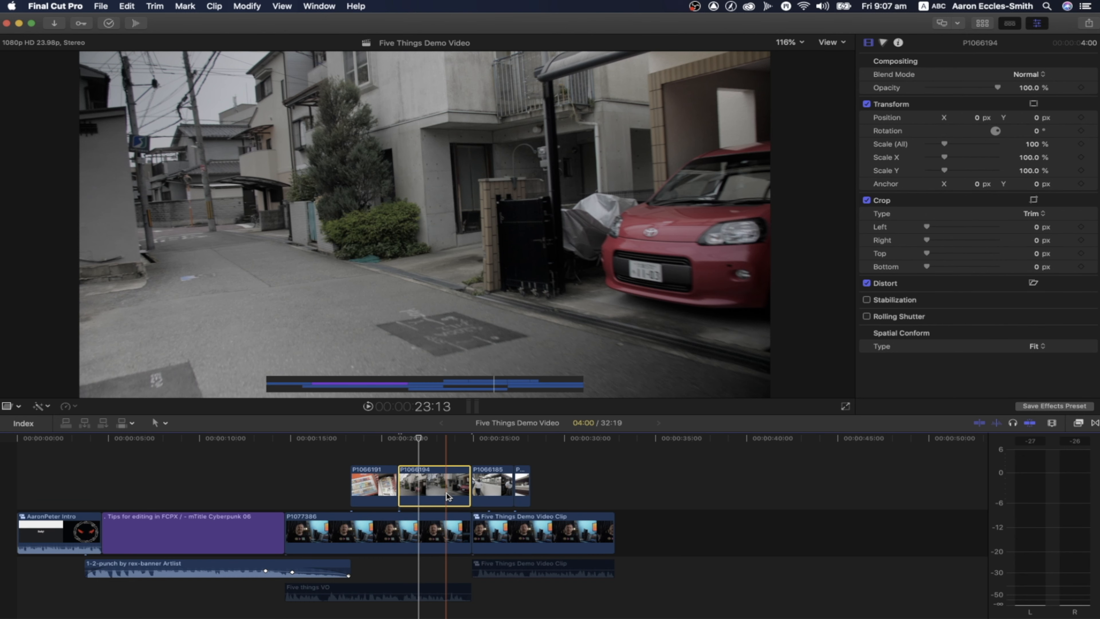
# Step: Try shortening the end of the connected clip P1066194 to 2:11, and extend it back to 4:00
pyautogui.press(']')
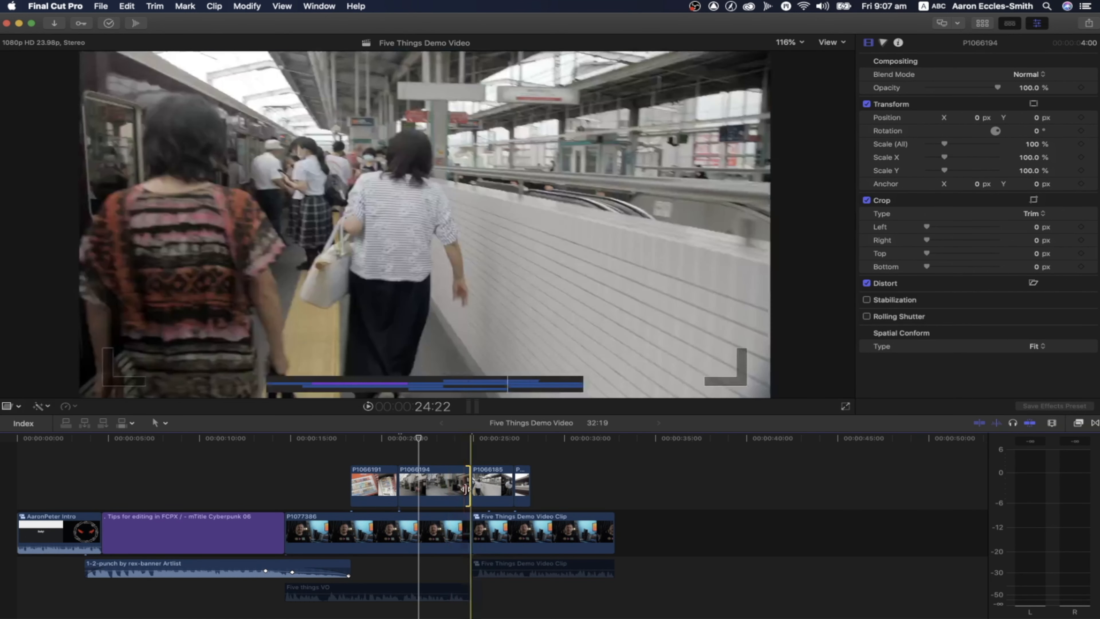
pyautogui.moveTo(467, 489); pyautogui.dragTo(441, 489)
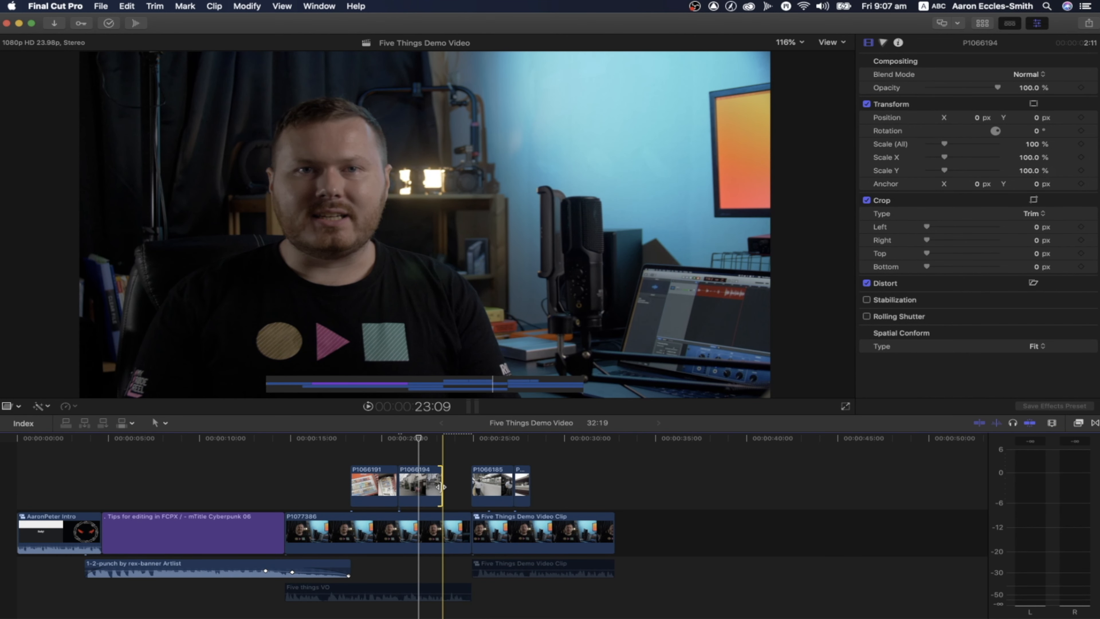
pyautogui.moveTo(442, 486); pyautogui.dragTo(465, 489)
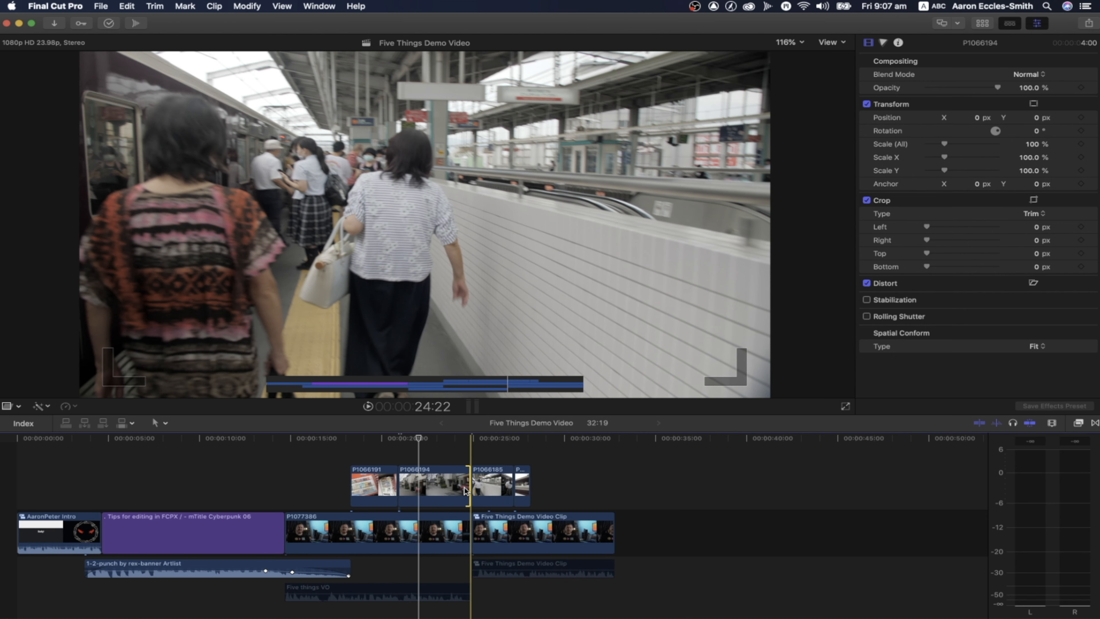
# Step: Try a roll edit with the Trim tool at the cut between connected clips P1066191 and P1066194, and return to the Select tool
pyautogui.press('t')
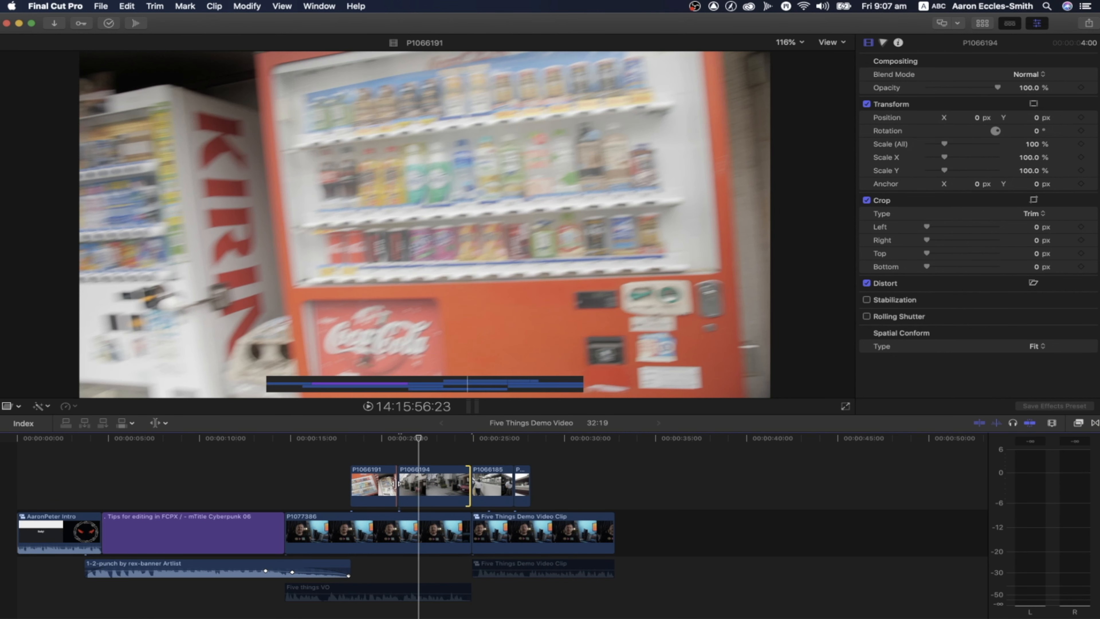
pyautogui.moveTo(397, 484)
pyautogui.mouseDown()
pyautogui.moveTo(415, 488)
pyautogui.moveTo(398, 486)
pyautogui.mouseUp()
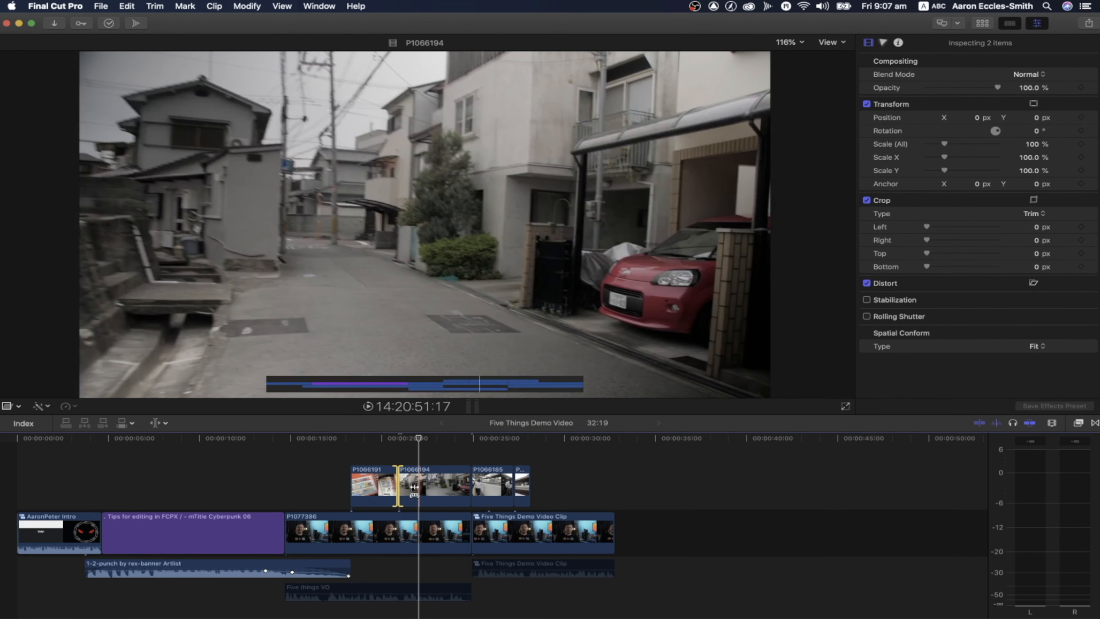
pyautogui.press('a')
pyautogui.click(425, 458)
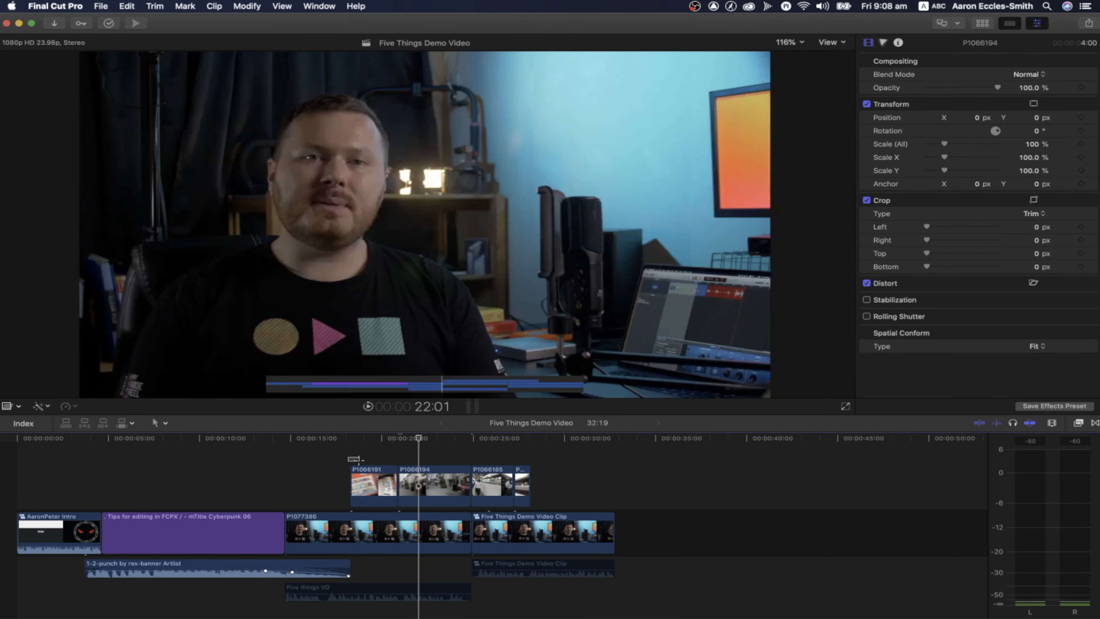
# Step: Group the four connected B-roll clips above the primary storyline into one connected storyline
pyautogui.moveTo(349, 457); pyautogui.dragTo(519, 501)
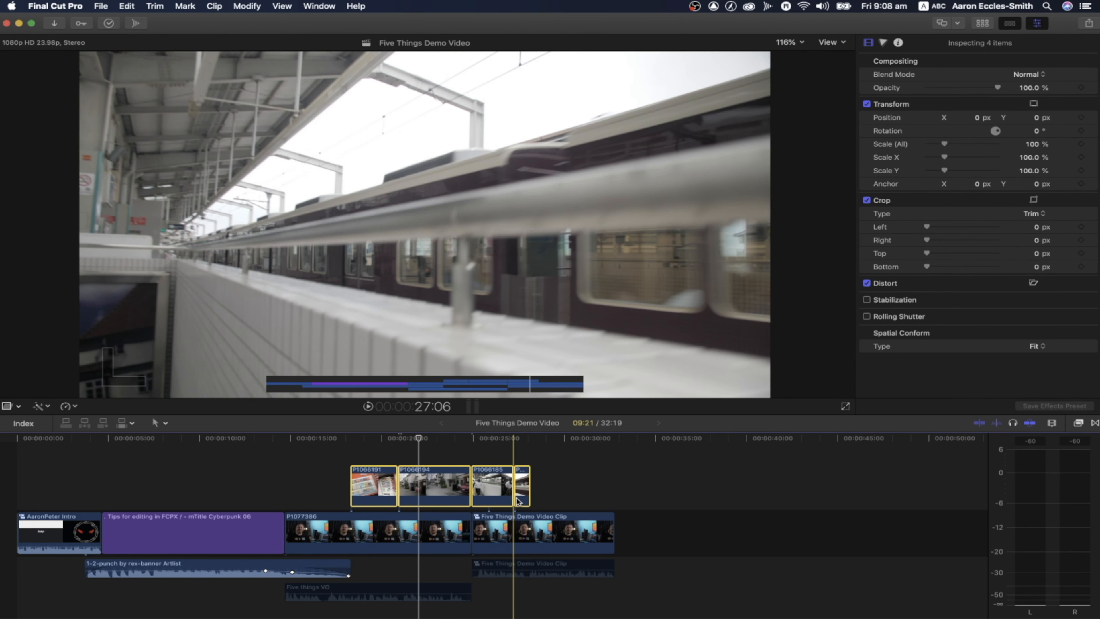
pyautogui.press('super+g')
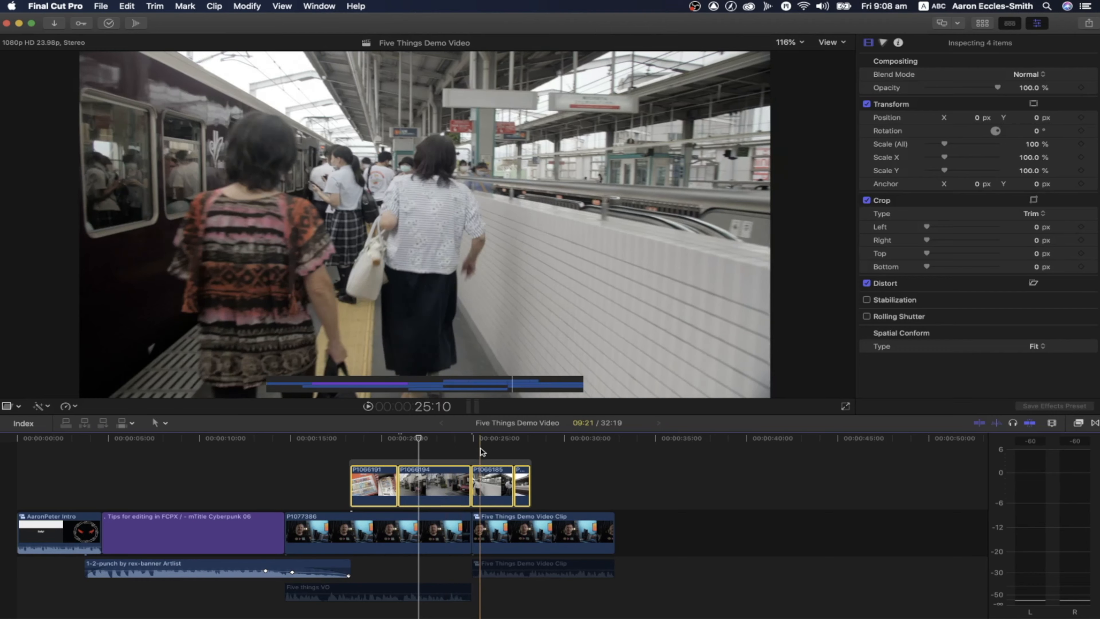
pyautogui.click(480, 451)
# Step: Try moving P1066194 ahead of P1066191 within the connected storyline, and undo the move
pyautogui.click(438, 482)
pyautogui.moveTo(444, 484); pyautogui.dragTo(386, 489)
pyautogui.press('super+z')
pyautogui.press('super+z')
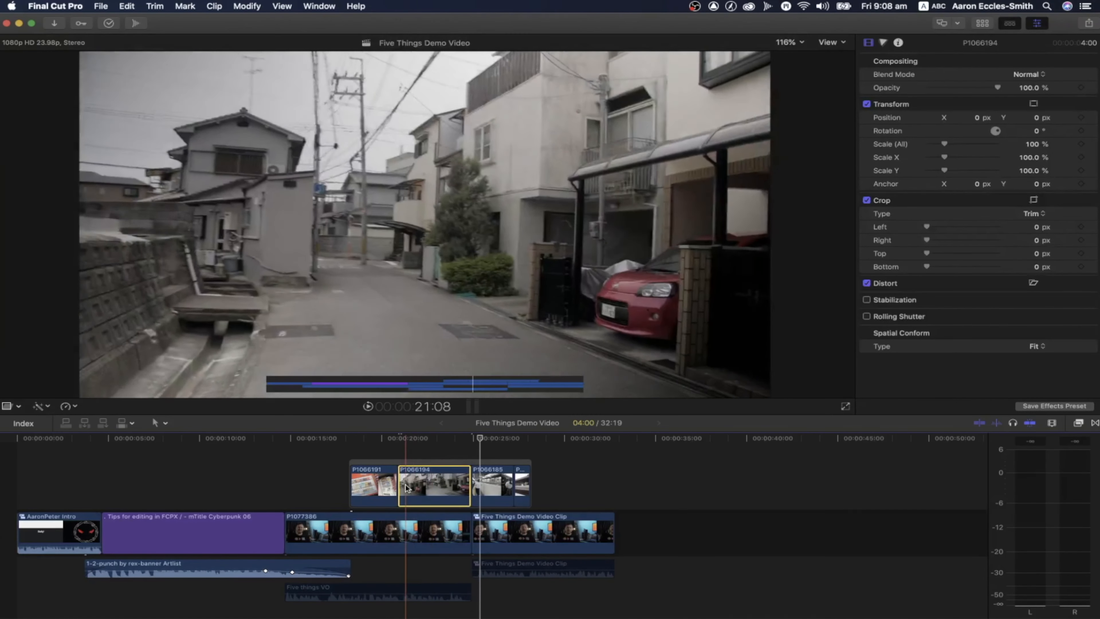
# Step: Trim the start of P1066194 so the connected storyline runs 9:12, and try moving the whole storyline later in the timeline
pyautogui.moveTo(402, 485)
pyautogui.mouseDown()
pyautogui.moveTo(418, 485)
pyautogui.moveTo(393, 486)
pyautogui.moveTo(407, 486)
pyautogui.mouseUp()
pyautogui.click(447, 462)
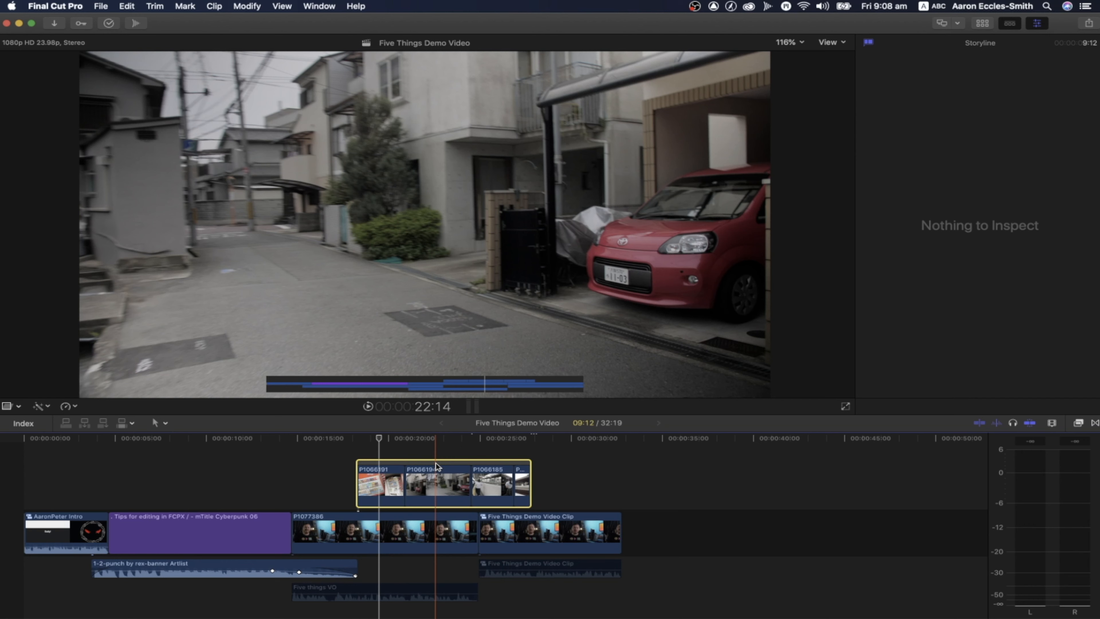
pyautogui.moveTo(440, 462); pyautogui.dragTo(487, 469)
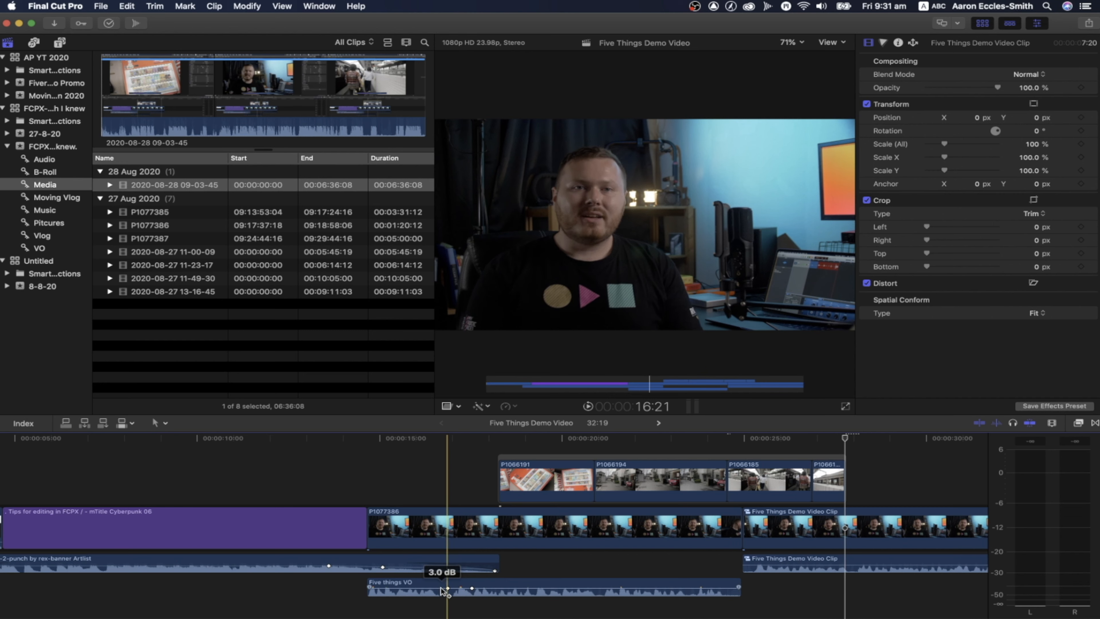
# Step: Try lowering a short passage of the Five things VO audio to -5.0 dB between manually added keyframes, and undo these changes
pyautogui.keyDown('alt'); pyautogui.click(480, 589); pyautogui.keyUp('alt')
pyautogui.moveTo(459, 588); pyautogui.dragTo(460, 590)
pyautogui.press('super+z')
pyautogui.press('super+z')
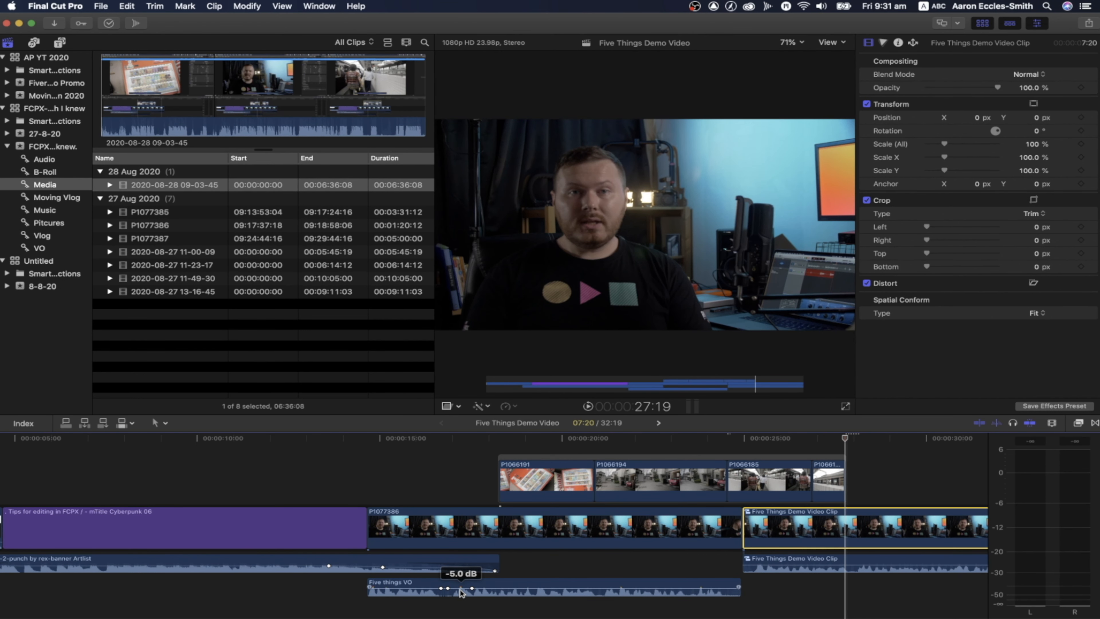
pyautogui.press('super+z')
# Step: With the Range Selection tool, mark a 14-frame range of Five things VO near 17 seconds and lower its volume
pyautogui.press('r')
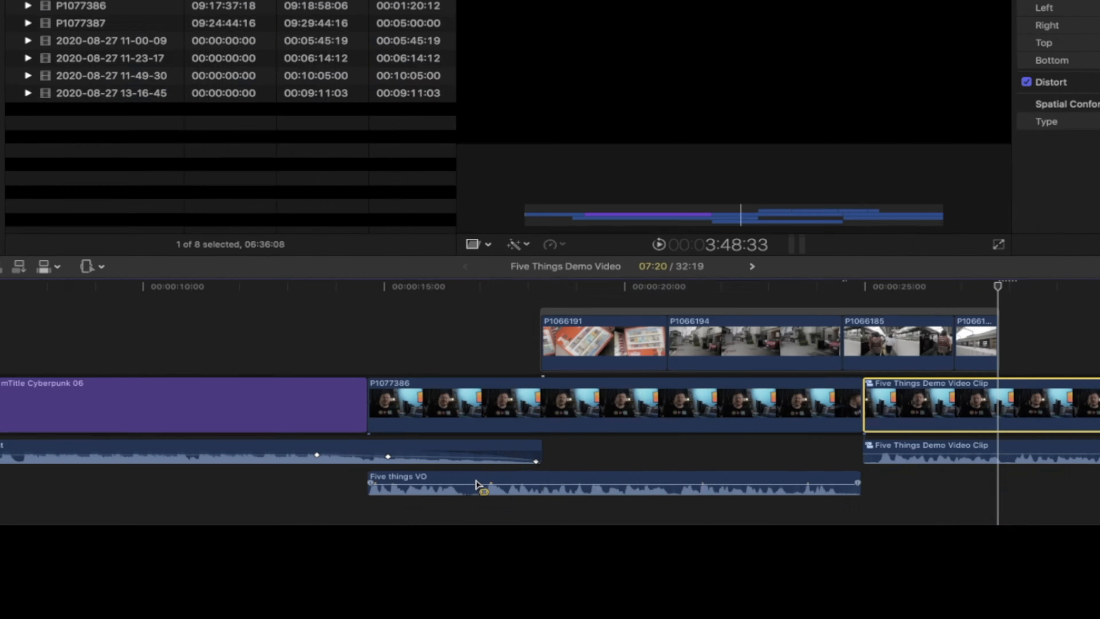
pyautogui.moveTo(449, 586); pyautogui.dragTo(466, 585)
pyautogui.moveTo(510, 445); pyautogui.dragTo(520, 447)
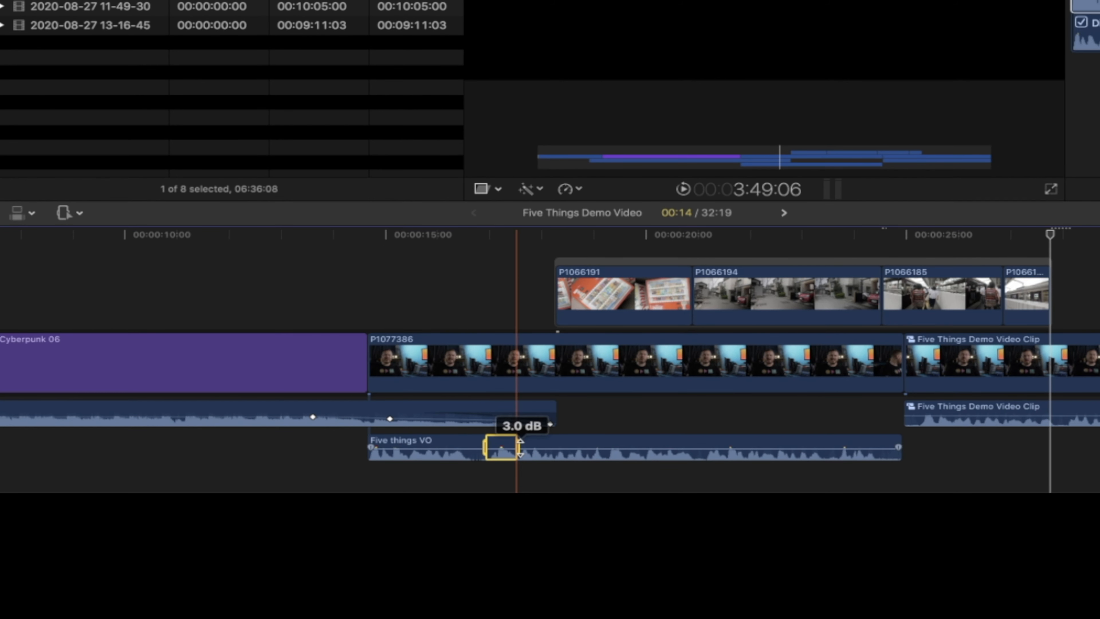
pyautogui.moveTo(503, 447); pyautogui.dragTo(502, 452)
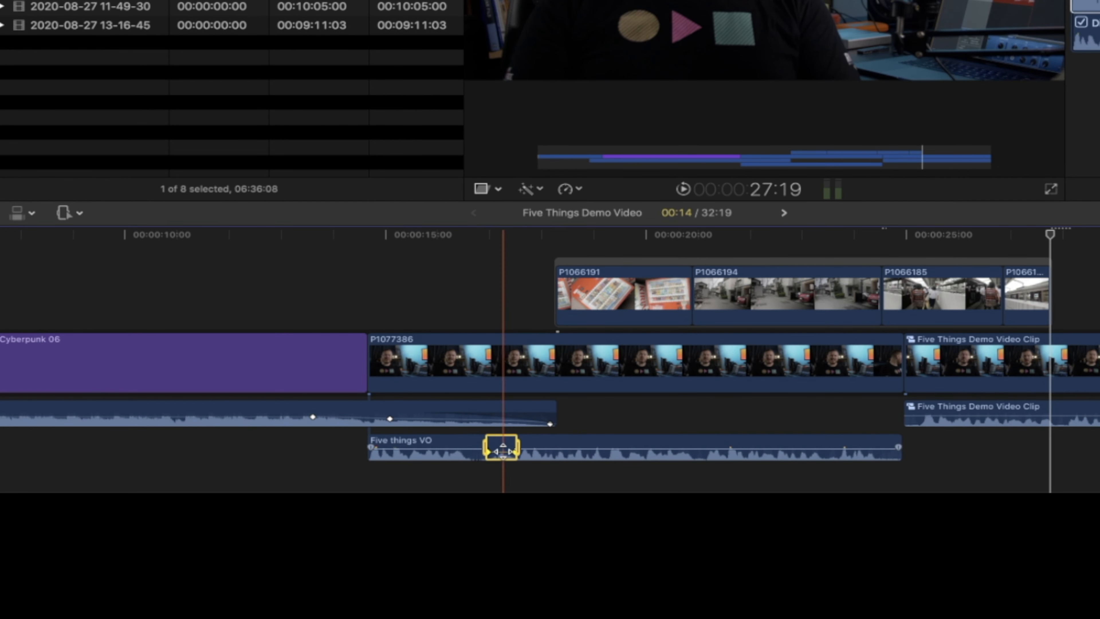
pyautogui.click(473, 474)
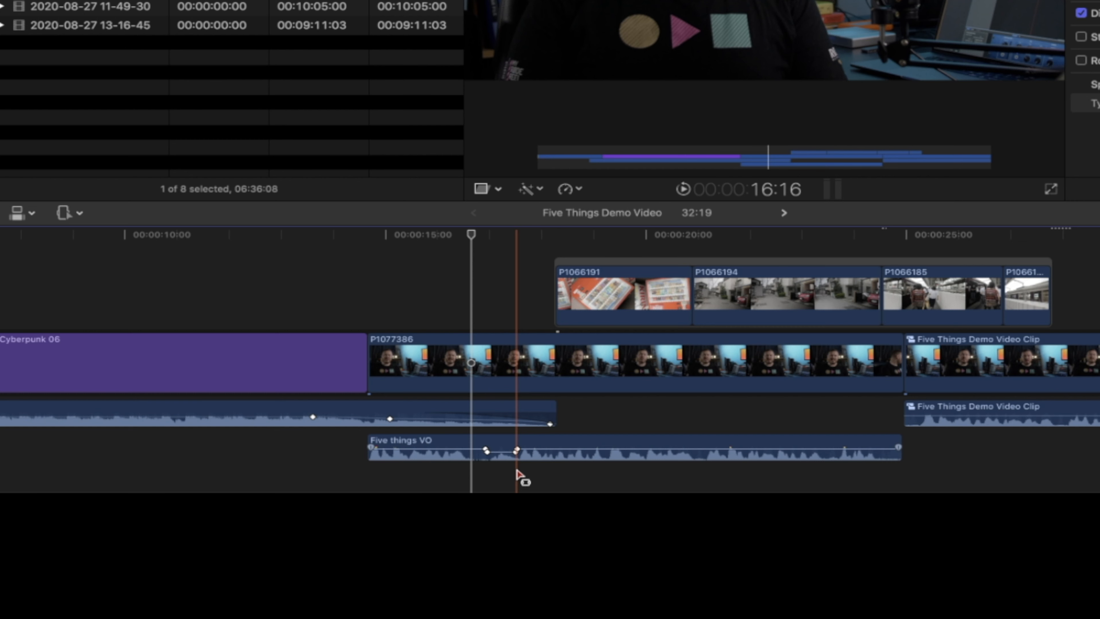
# Step: Spread the outer volume keyframes of the lowered Five things VO passage outward on both sides to make the level transitions more gradual
pyautogui.press('super+equal')
pyautogui.press('super+equal')
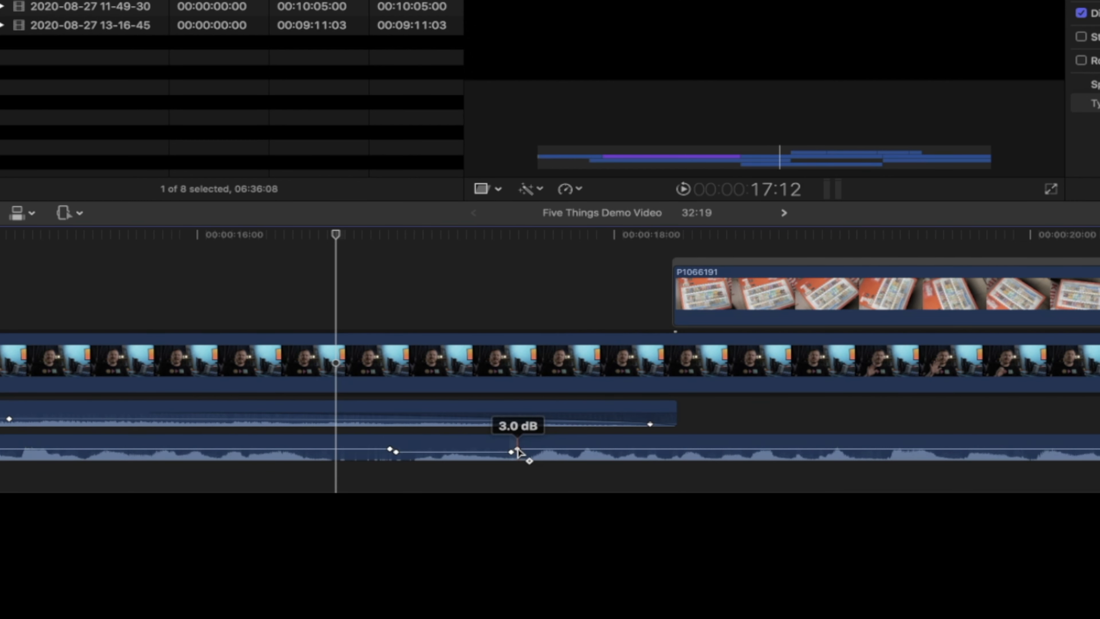
pyautogui.moveTo(518, 450); pyautogui.dragTo(527, 449)
pyautogui.moveTo(391, 451); pyautogui.dragTo(373, 449)
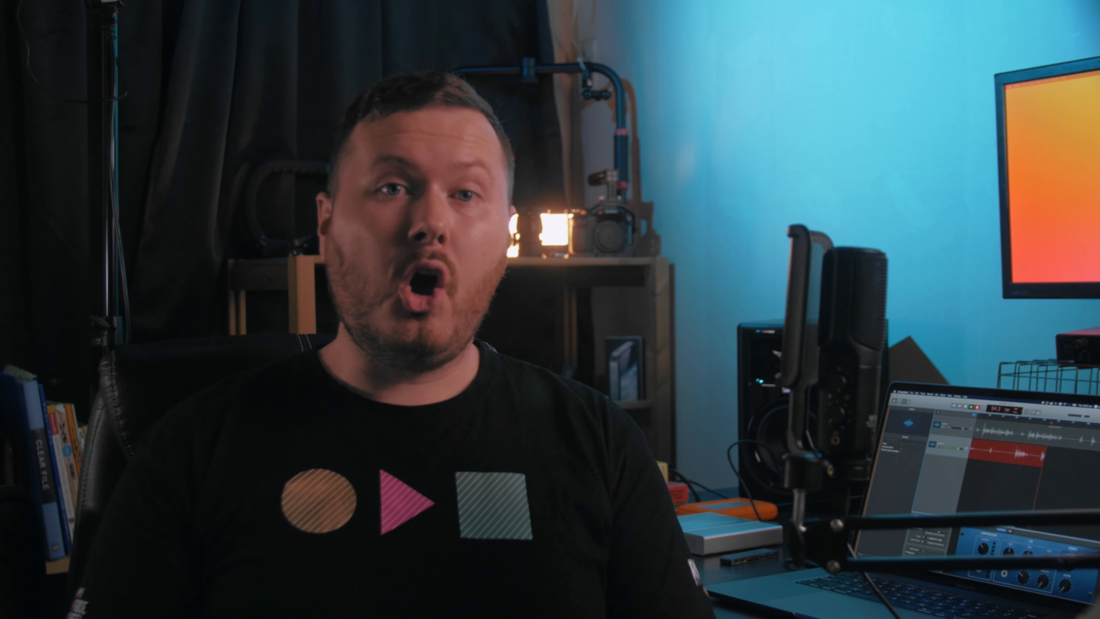